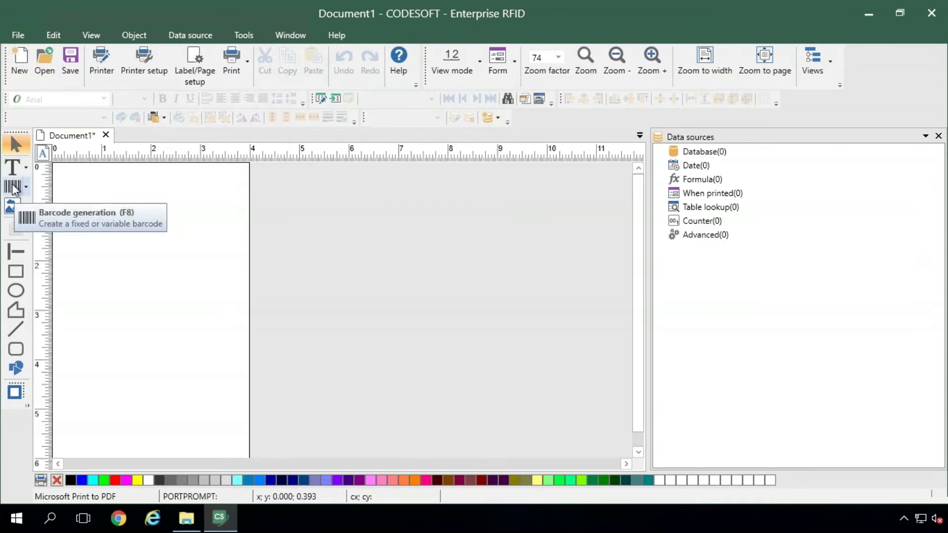
- Place a new barcode near the top-left of the label and browse the Postal and GS1 symbology groups
left_click(13, 188)
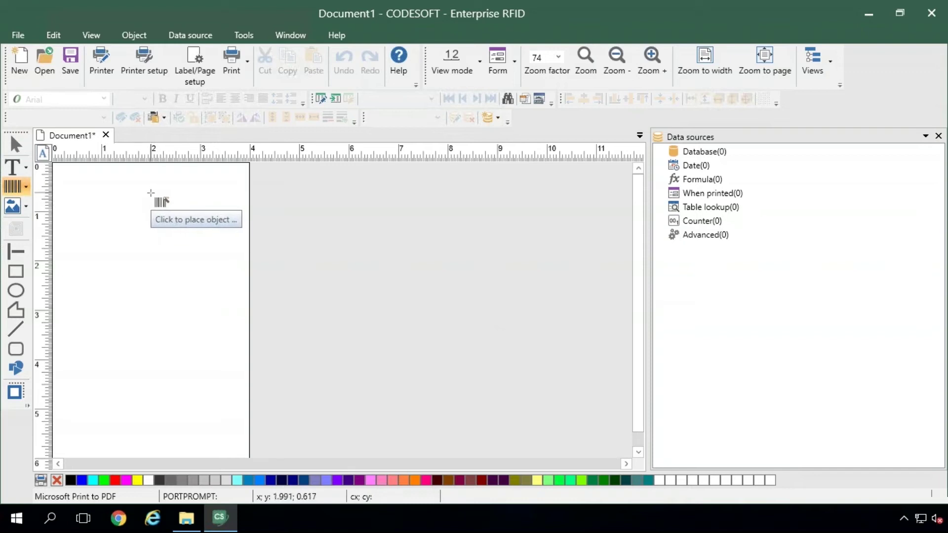
left_click(151, 192)
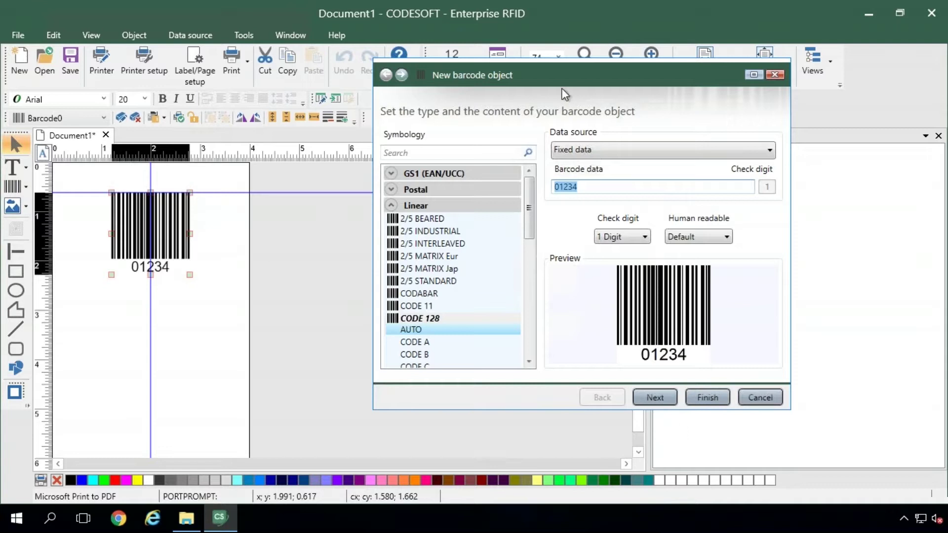
left_click_drag(565, 79, 453, 91)
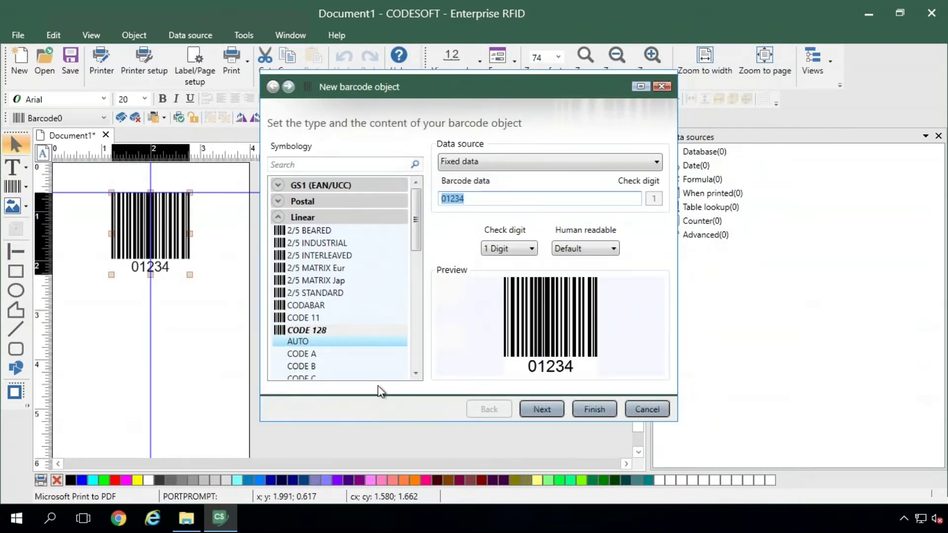
mouse_move(417, 220)
left_mouse_down()
mouse_move(420, 332)
mouse_move(414, 212)
left_mouse_up()
left_click(288, 202)
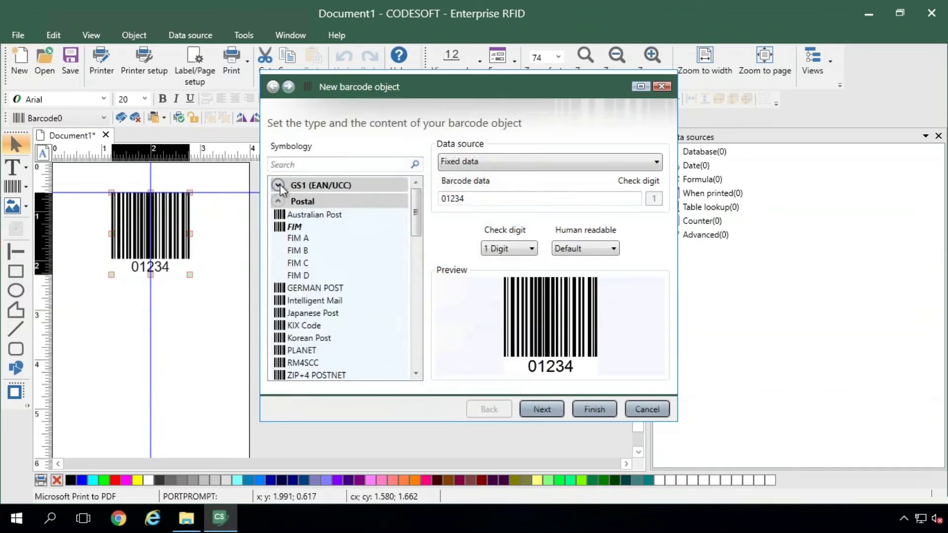
left_click(280, 184)
left_click_drag(417, 203, 426, 355)
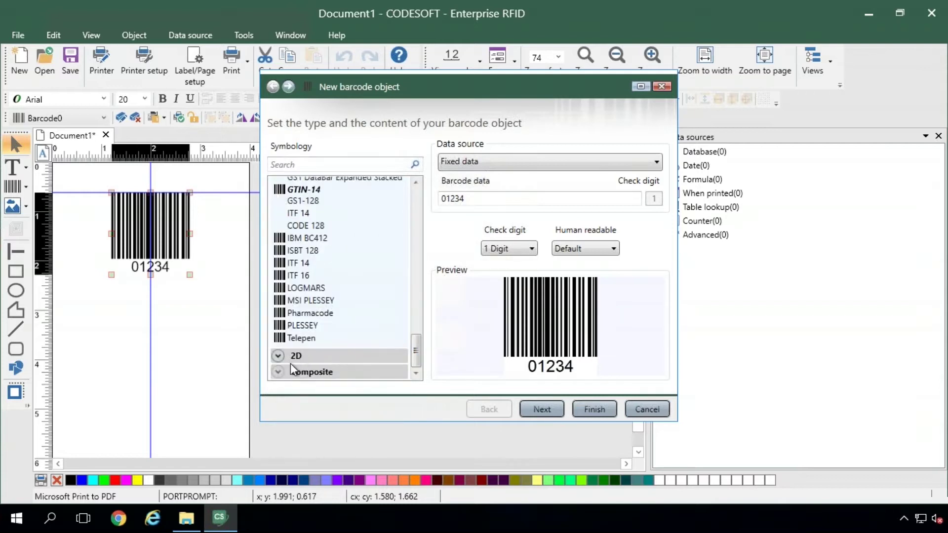
- Look through the 2D symbologies, including Data Matrix, then pick CODE 128 AUTO
left_click(289, 358)
scroll(352, 274, "down", 4)
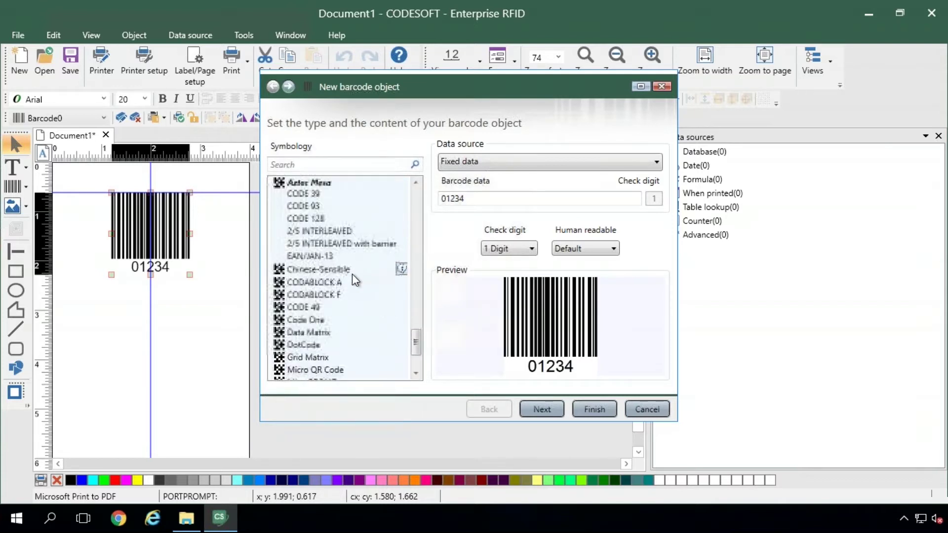
scroll(353, 274, "up", 1)
scroll(355, 292, "down", 1)
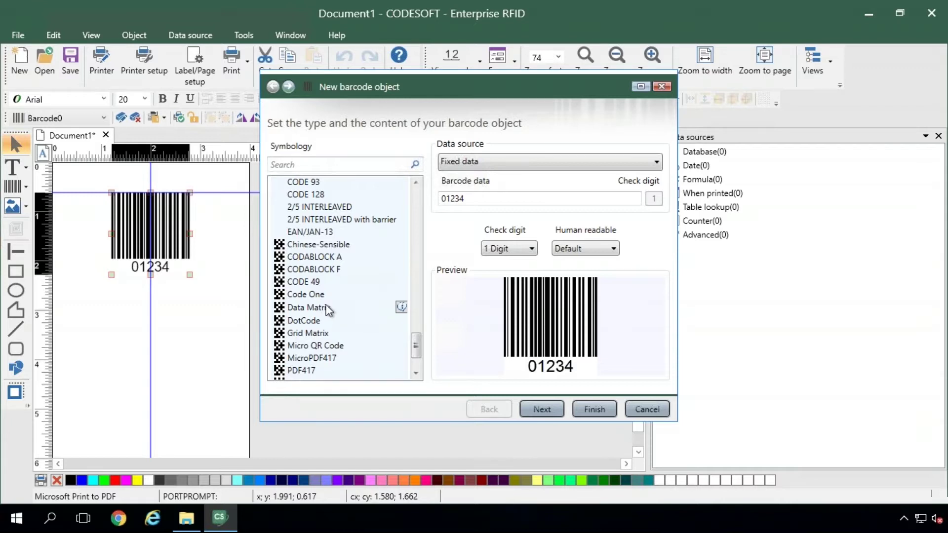
left_click(327, 308)
scroll(336, 296, "up", 10)
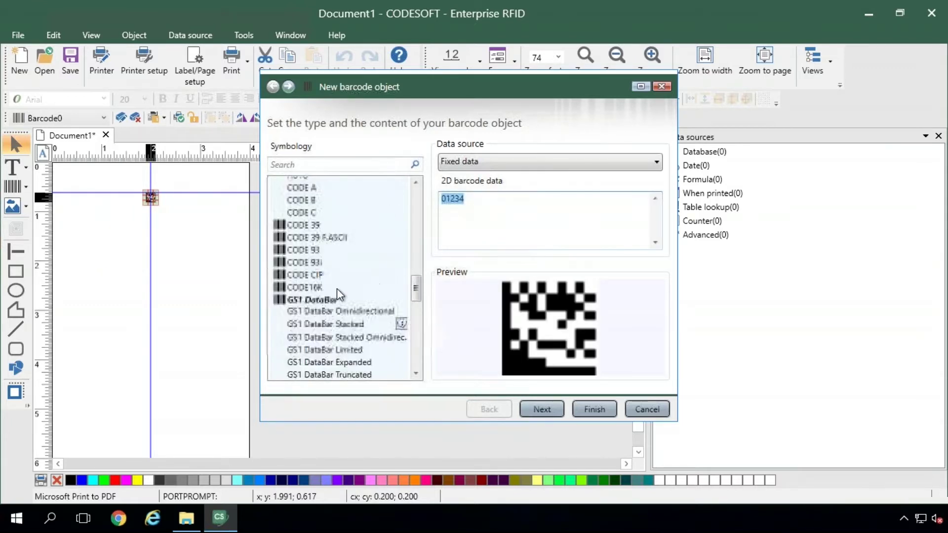
scroll(337, 288, "up", 3)
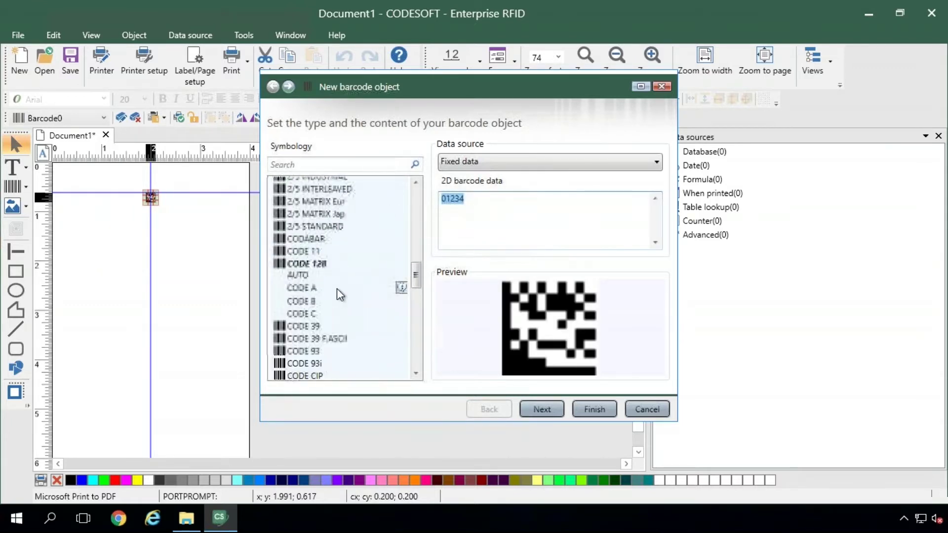
left_click(315, 276)
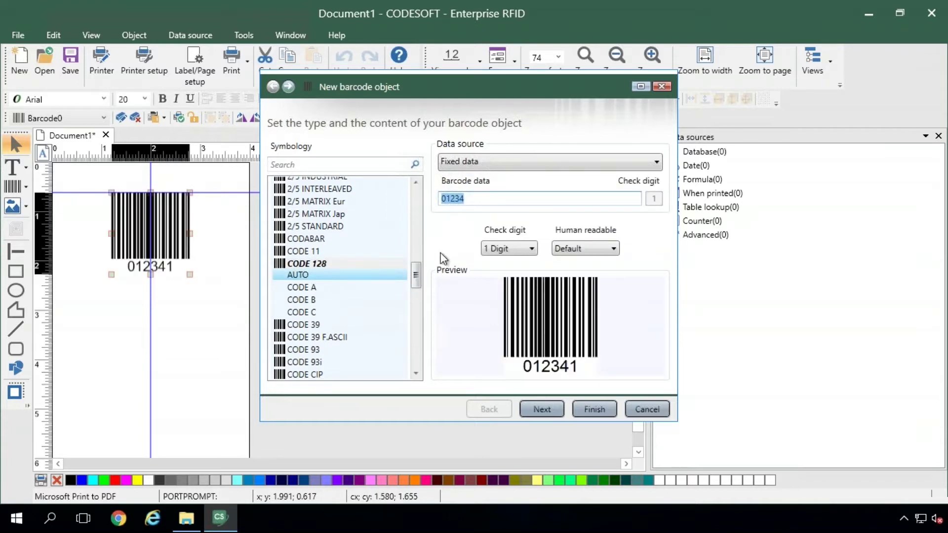
- Keep the barcode data fixed as 01234 and finish creating the barcode
left_click(499, 197)
left_click(613, 162)
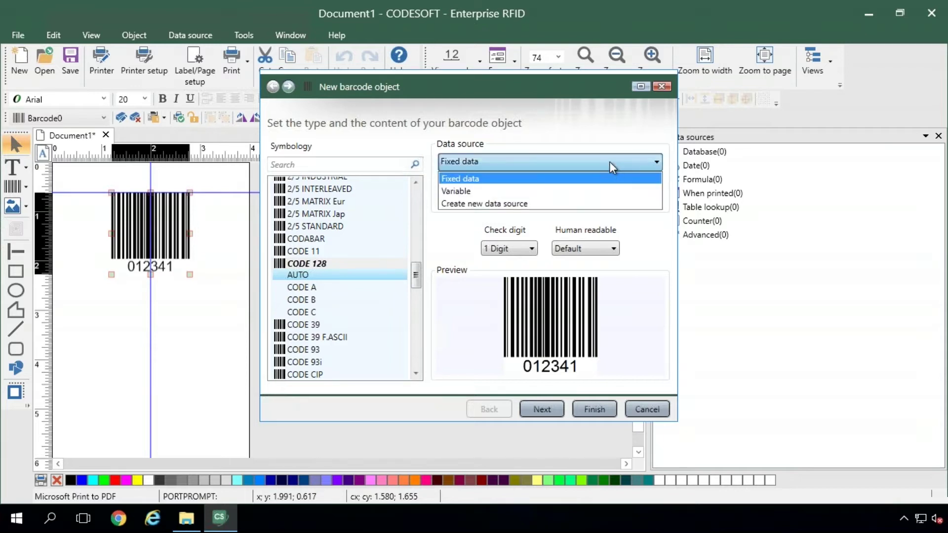
left_click(480, 178)
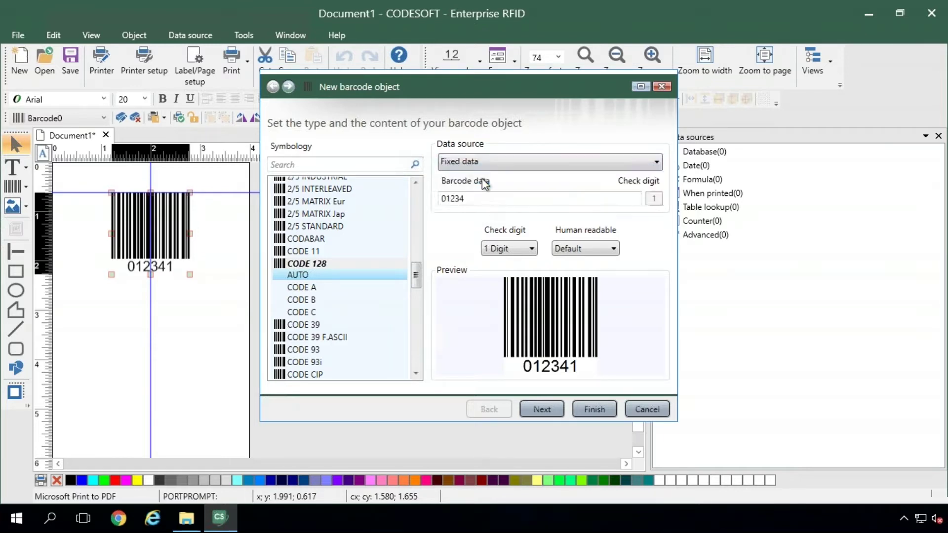
double_click(449, 198)
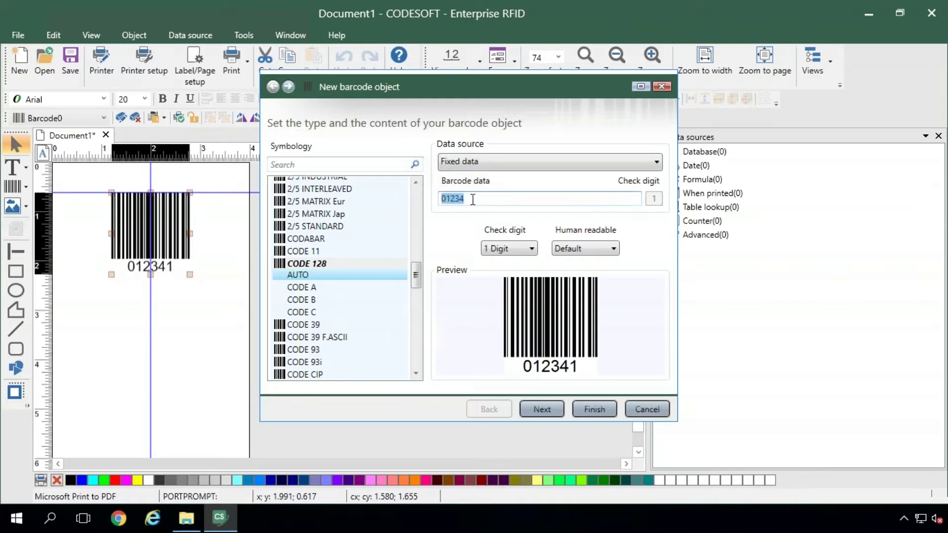
left_click(472, 199)
left_click(595, 410)
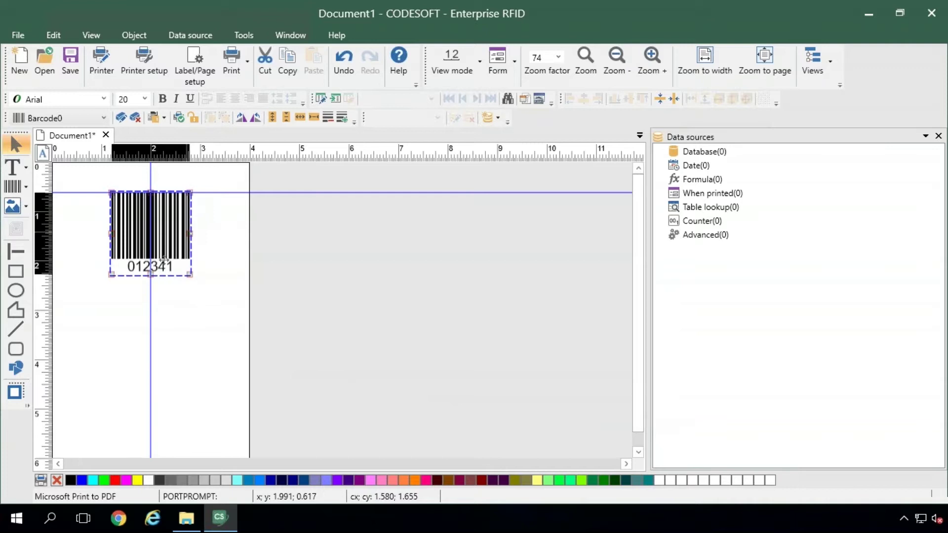
- Nudge the barcode down and exclude the check character from its human readable text
mouse_move(151, 193)
left_mouse_down()
mouse_move(161, 218)
mouse_move(149, 198)
left_mouse_up()
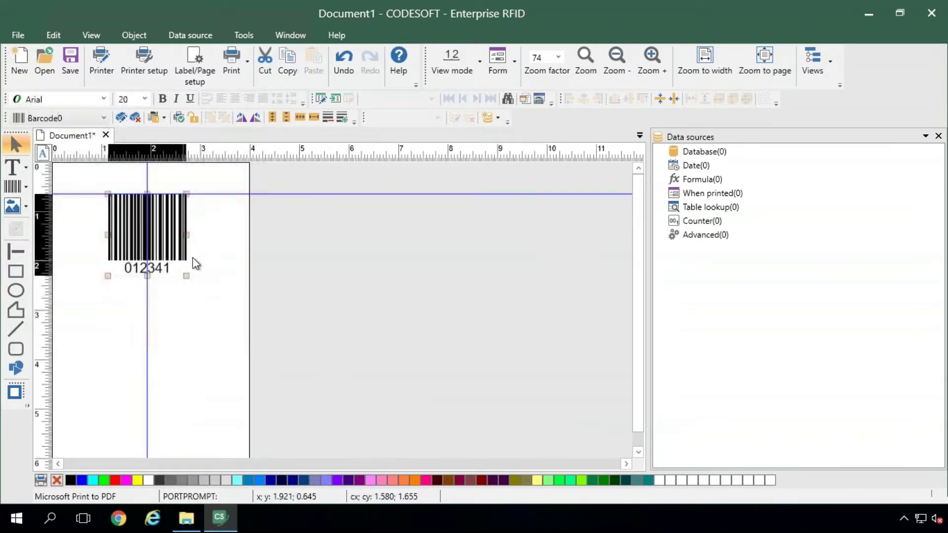
left_click(178, 289)
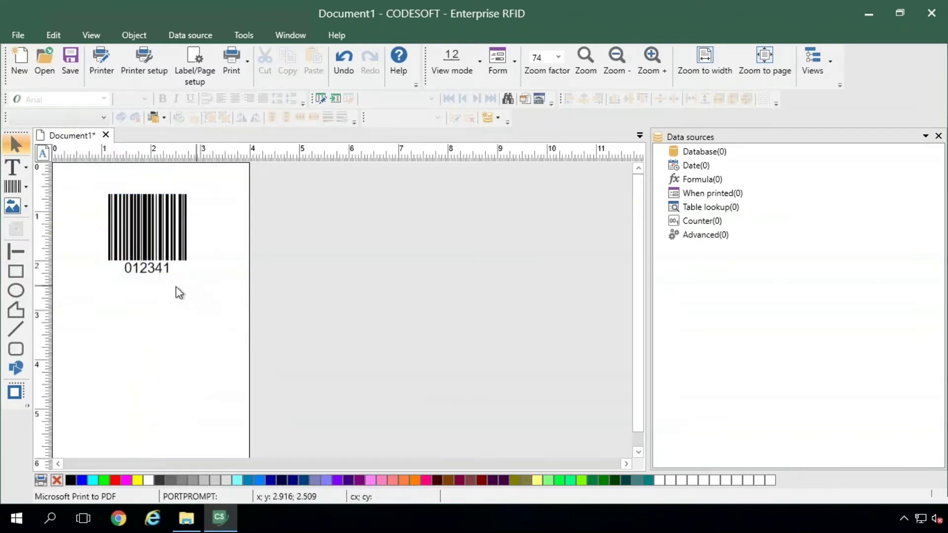
right_click(167, 256)
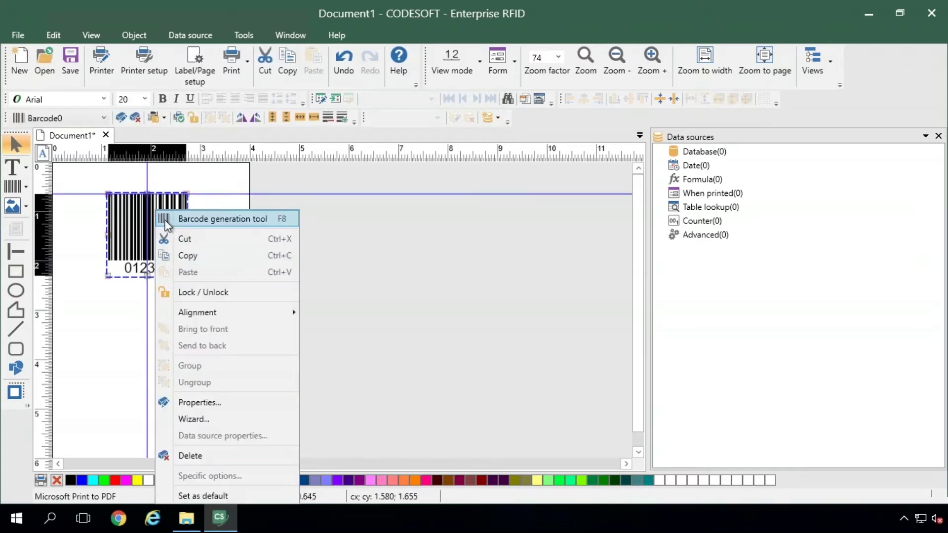
left_click(214, 400)
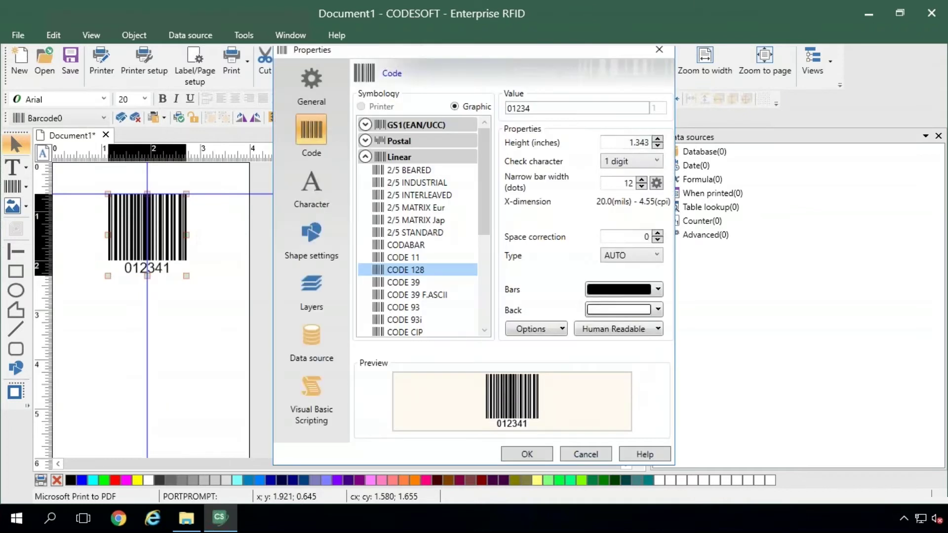
left_click_drag(410, 54, 393, 47)
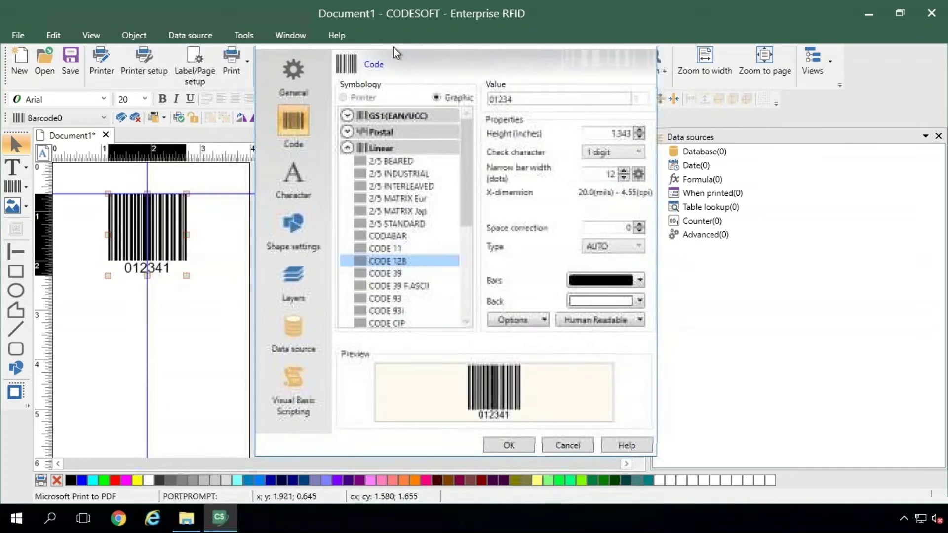
left_click(584, 325)
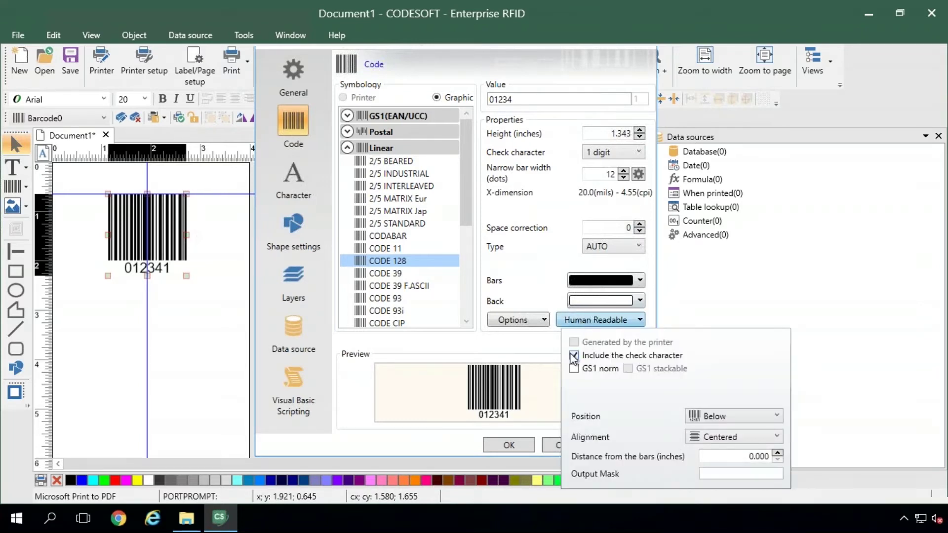
left_click(573, 355)
left_click(574, 322)
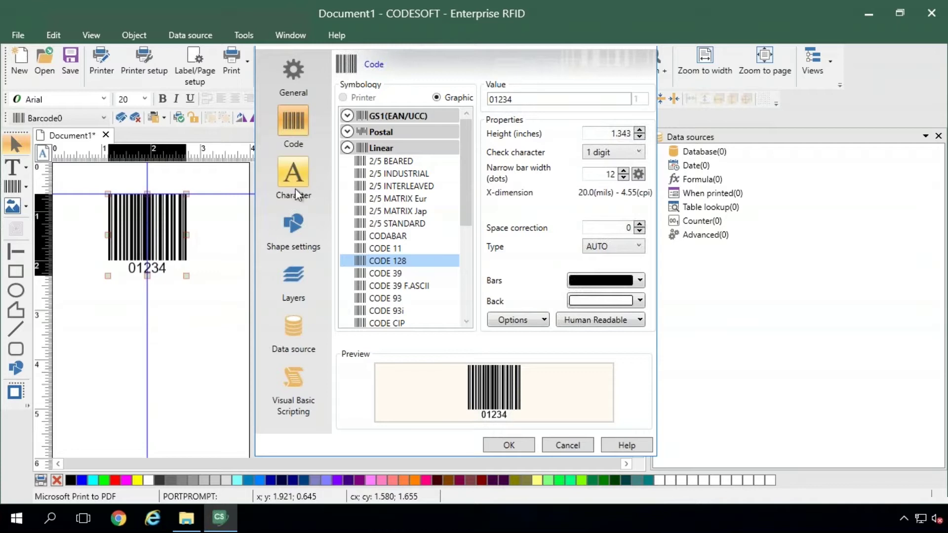
- Set the readable text character height to 25 points and apply
key("ctrl+Tab")
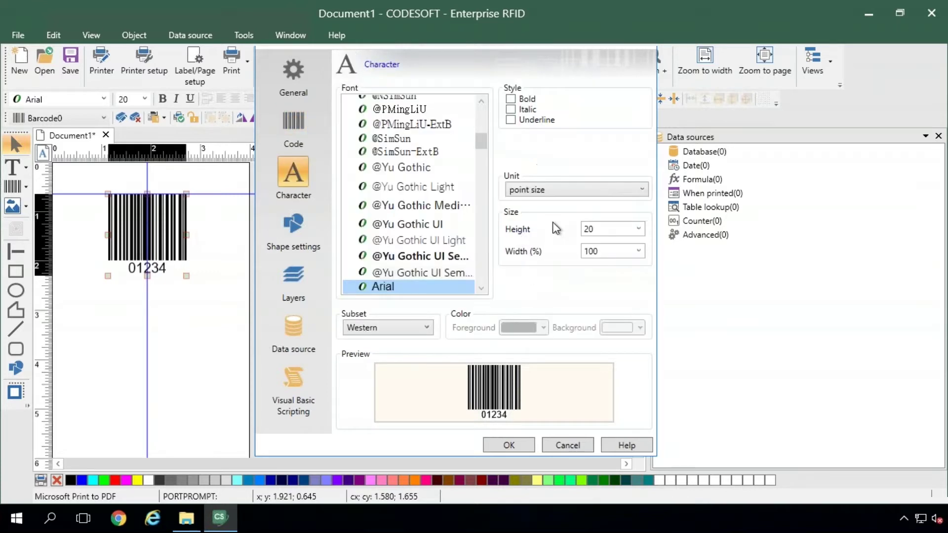
double_click(598, 229)
type("25")
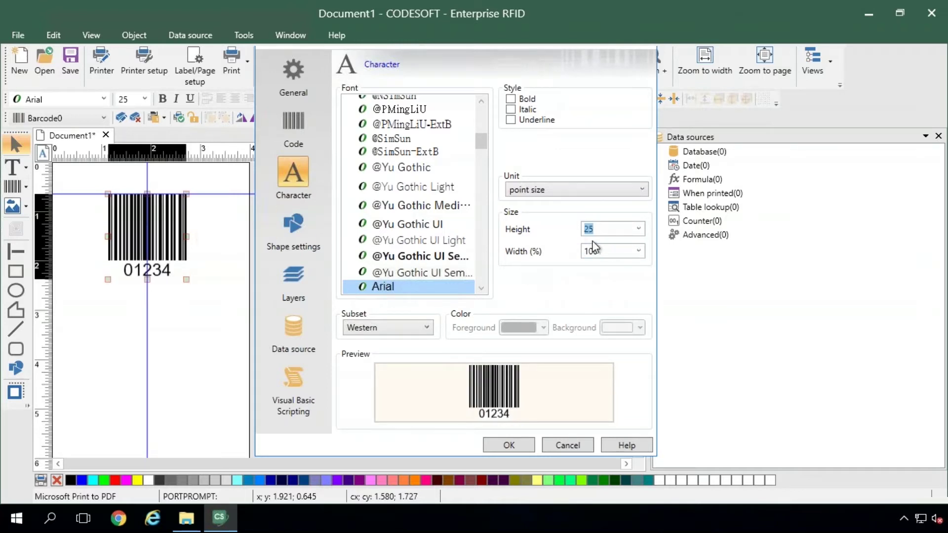
left_click(494, 445)
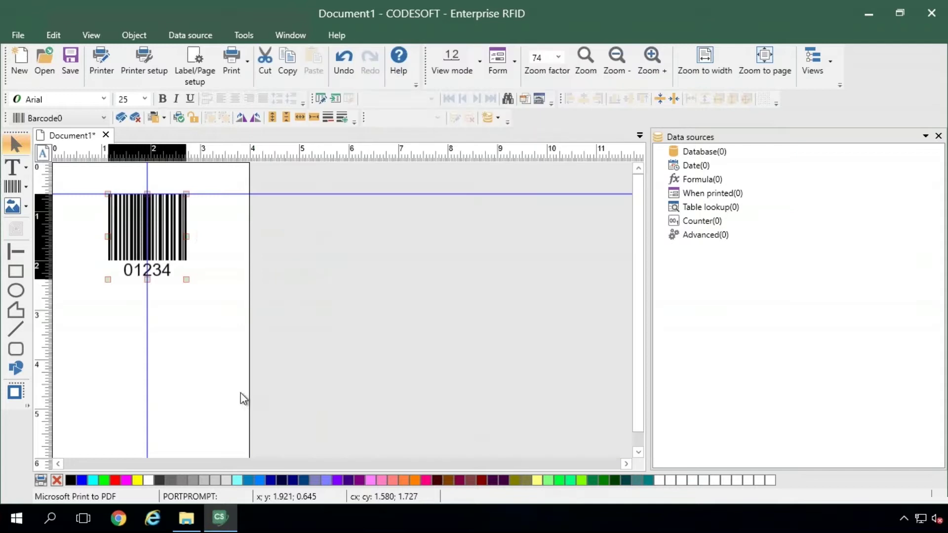
- Change the barcode value to 123456 and shift the barcode slightly higher on the label
left_click_drag(163, 232, 169, 235)
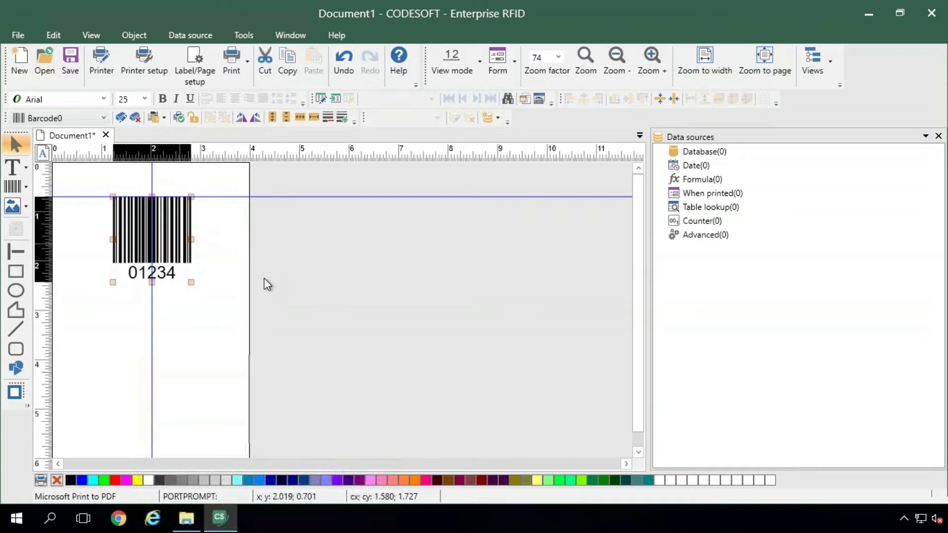
left_click(205, 272)
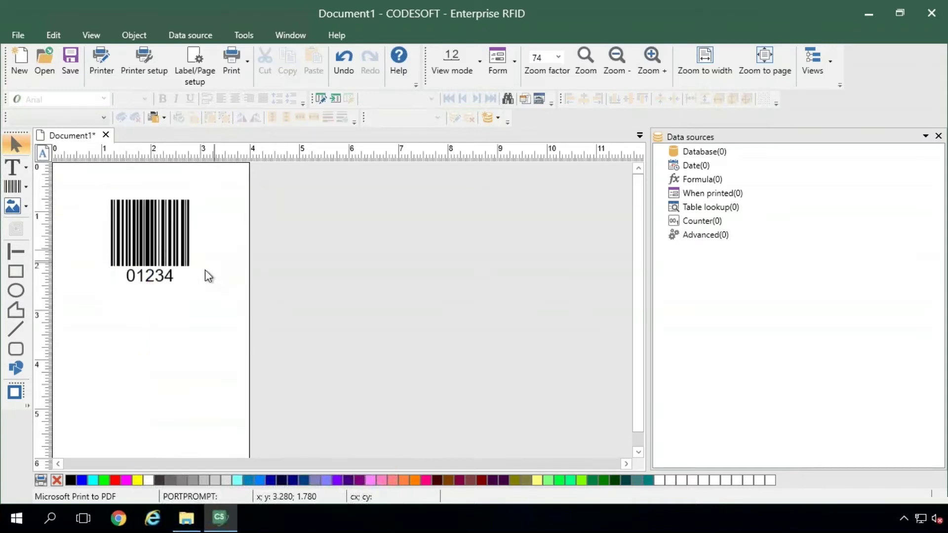
right_click(164, 240)
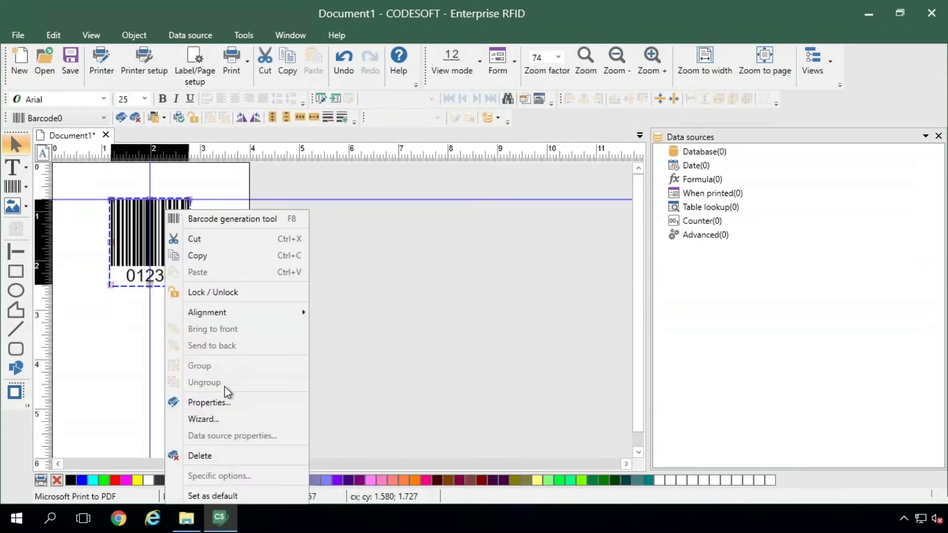
left_click(222, 398)
left_click_drag(193, 257, 176, 232)
left_click(213, 259)
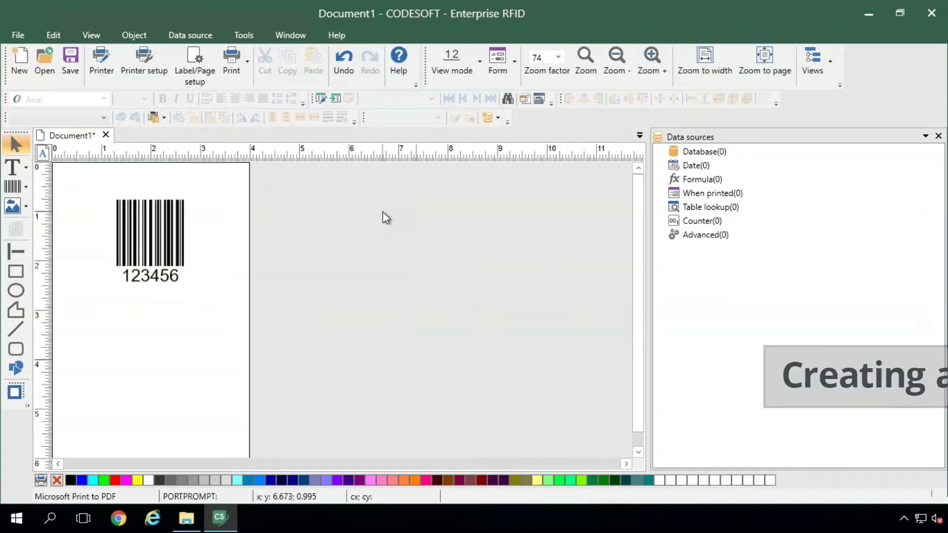
- Create a When printed variable named 'Part Number' in the data sources
right_click(704, 196)
left_click(713, 201)
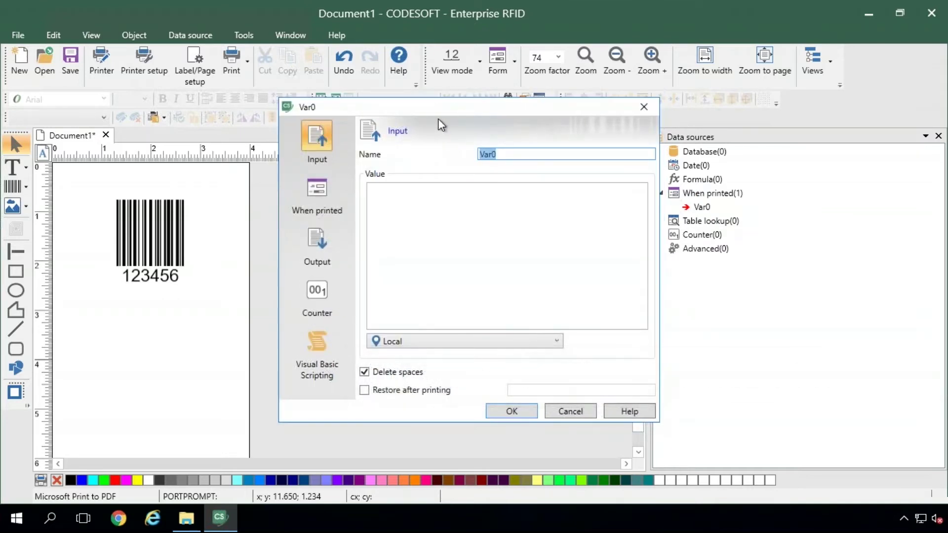
type("Part Number")
left_click(474, 231)
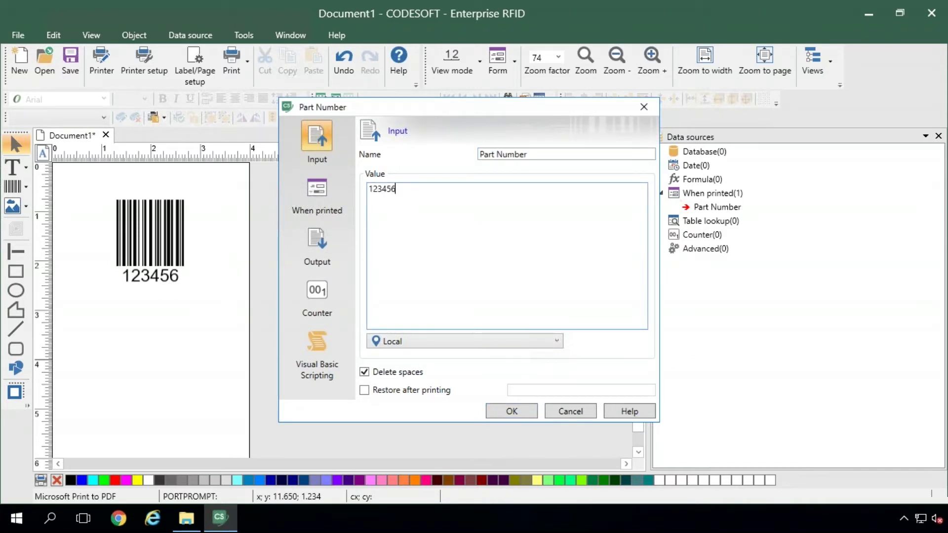
left_click(511, 411)
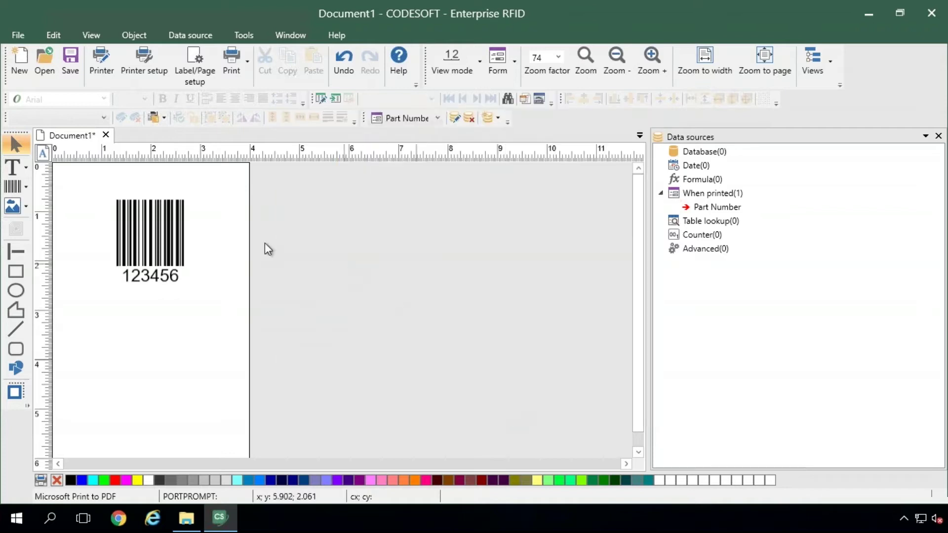
- Switch the barcode's data type to Variable, linked to the When printed Part Number
left_click(154, 232)
right_click(147, 209)
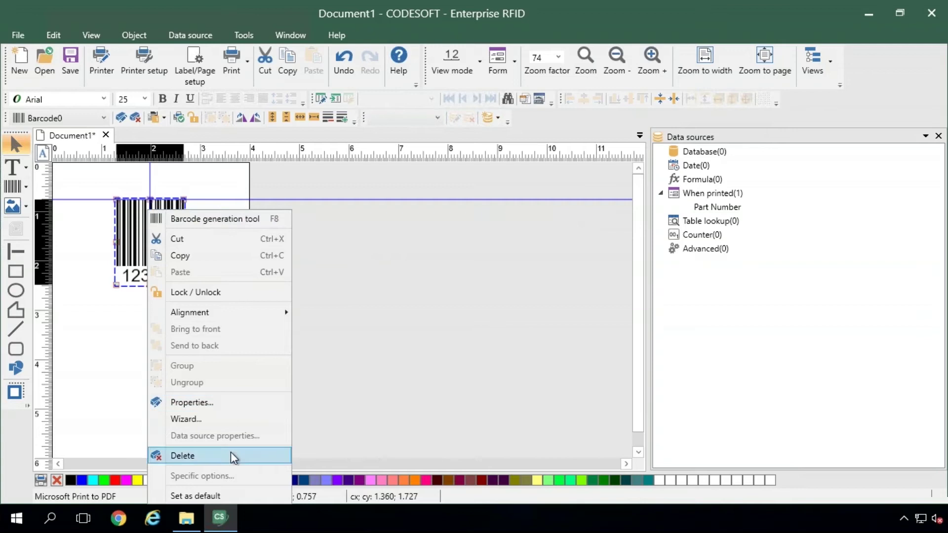
left_click(210, 403)
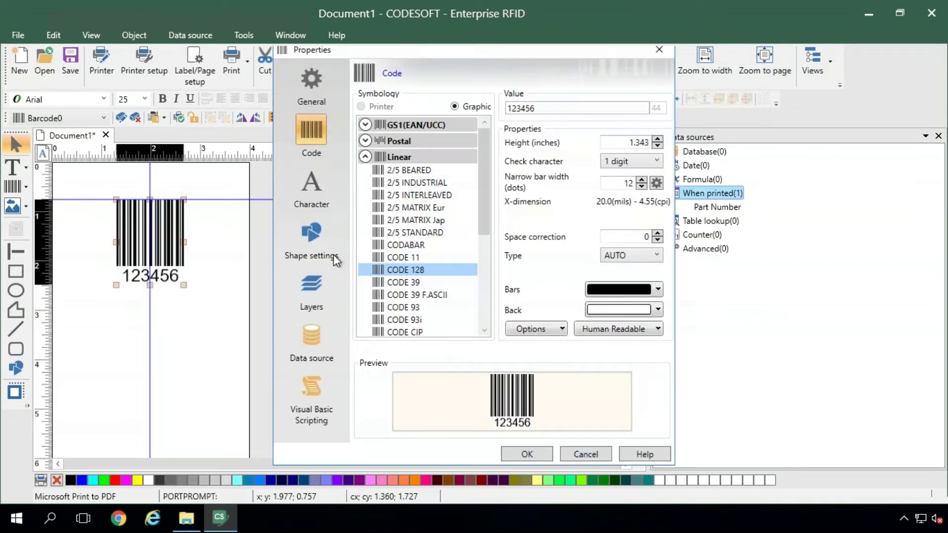
left_click(310, 336)
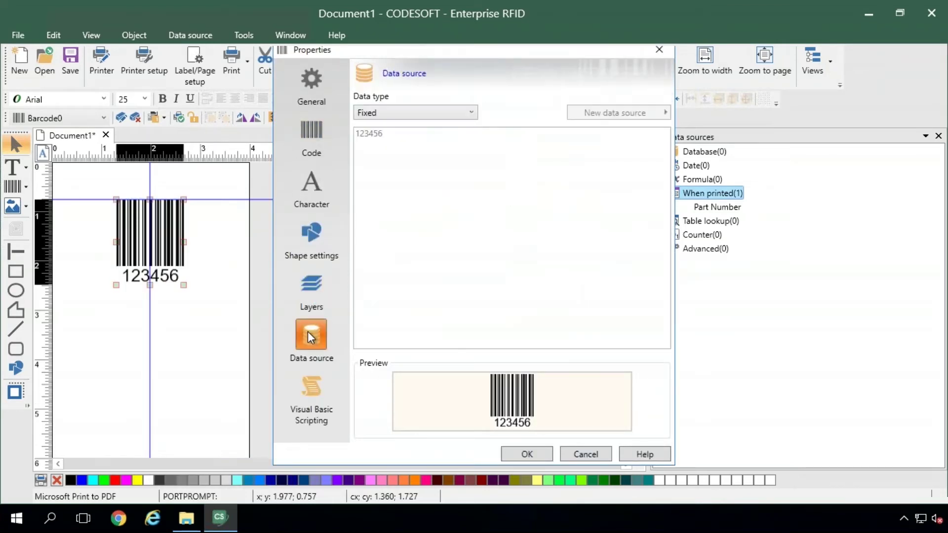
left_click(379, 113)
left_click(382, 143)
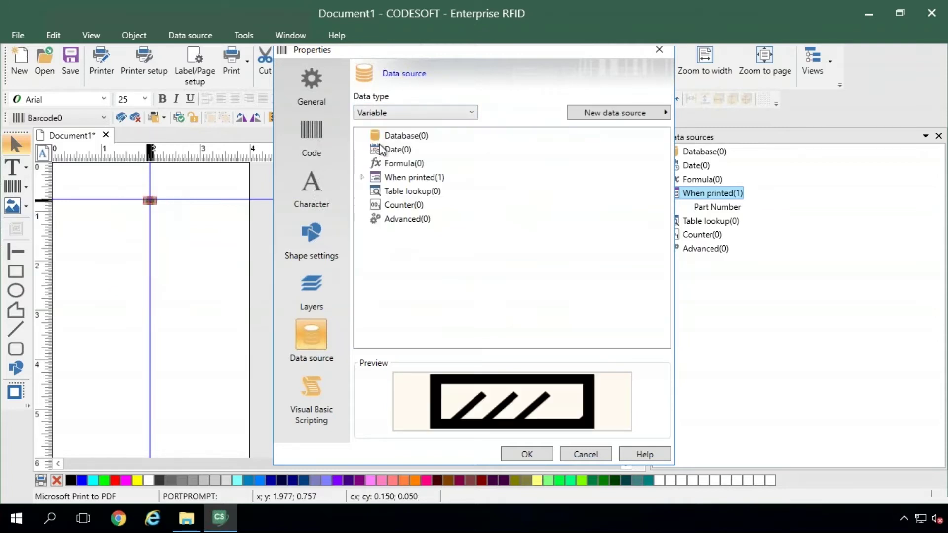
left_click(364, 178)
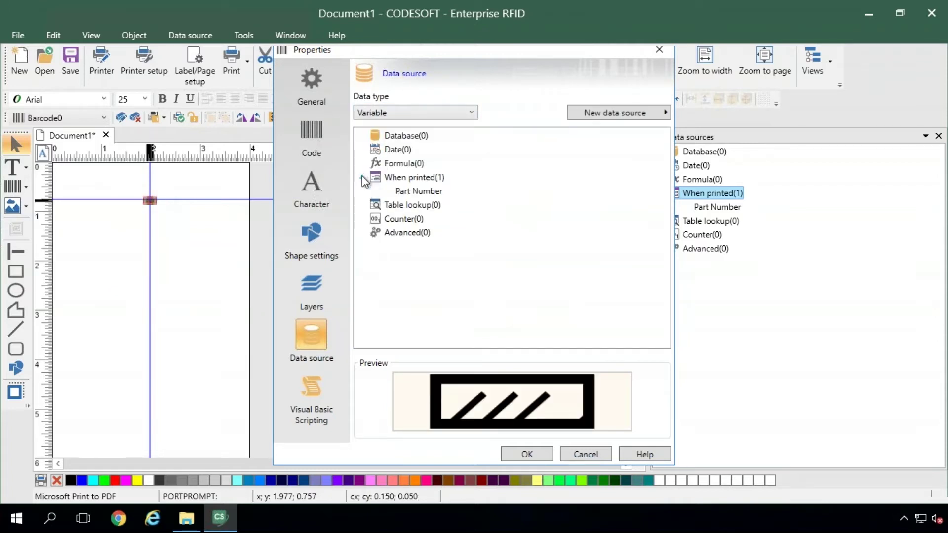
left_click(412, 191)
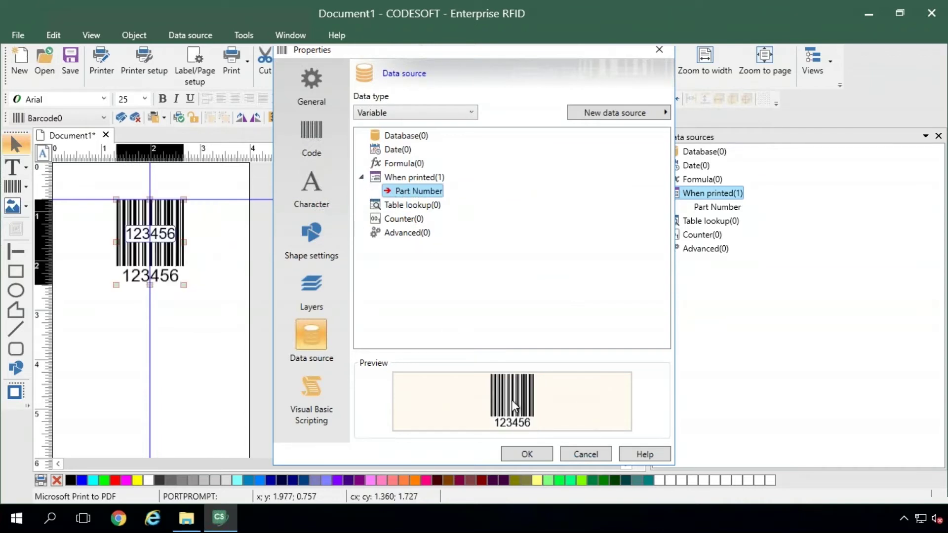
left_click(535, 455)
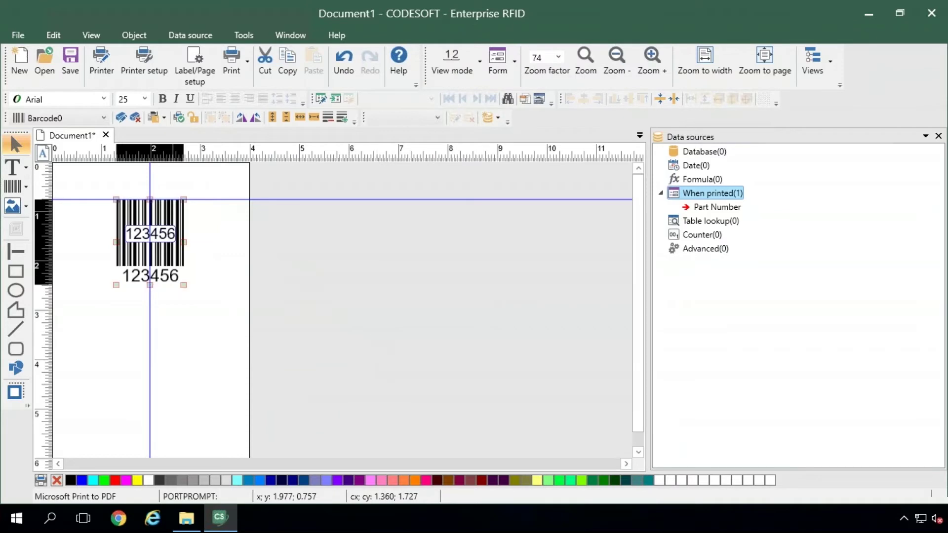
left_click(232, 259)
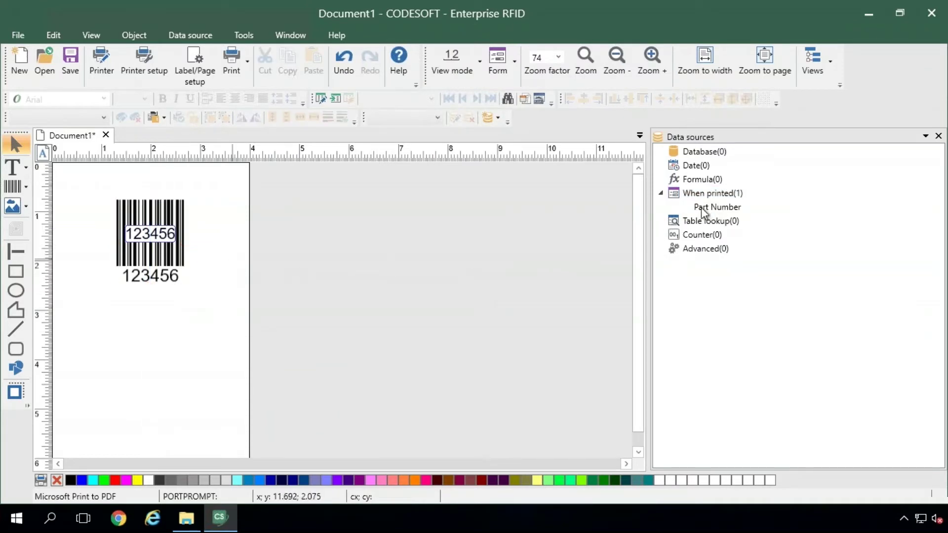
mouse_move(717, 210)
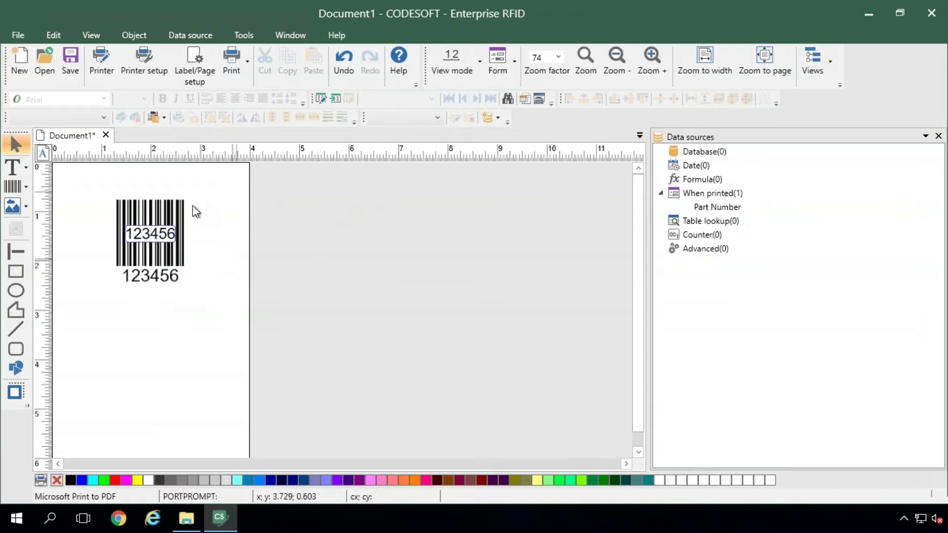
left_click(182, 232)
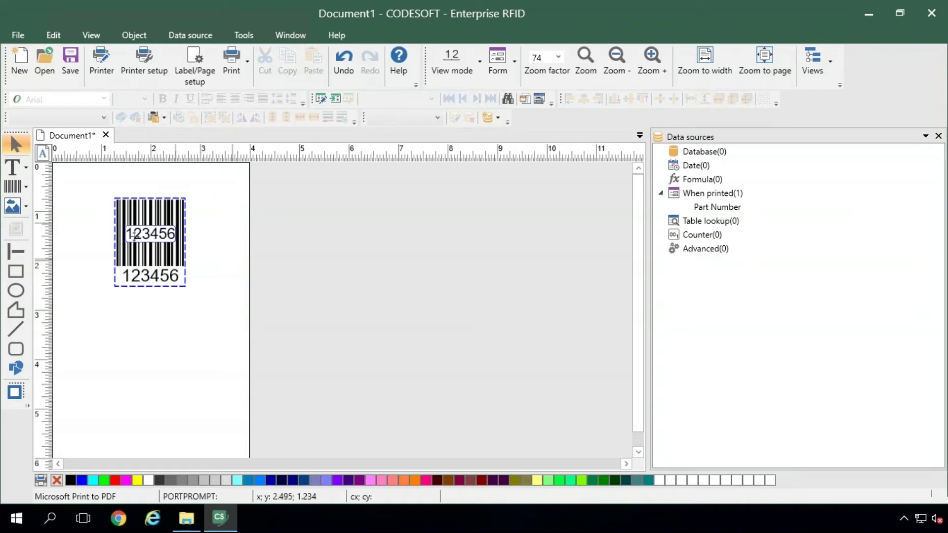
- Preview the print-time Part Number form with test values 456789 and 987654
left_click(224, 249)
left_click(152, 229)
left_click(233, 258)
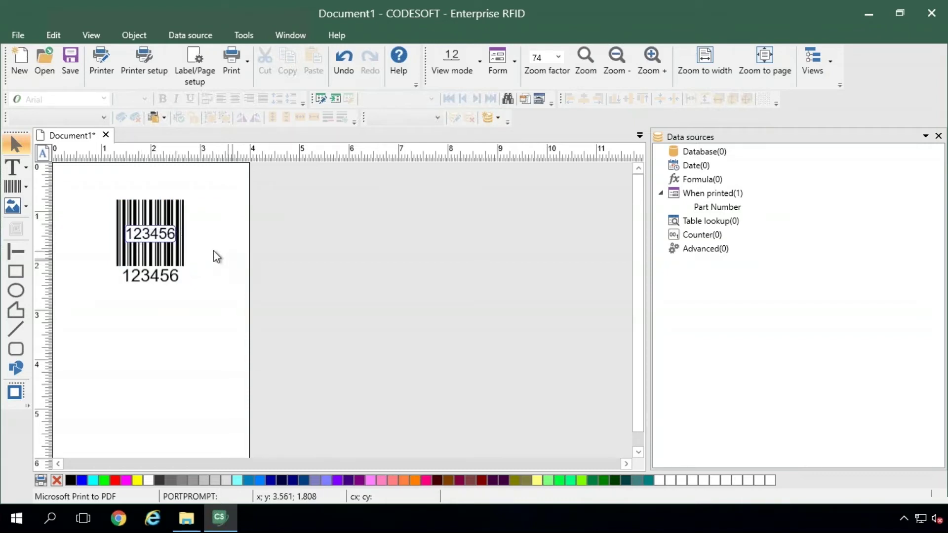
left_click(180, 224)
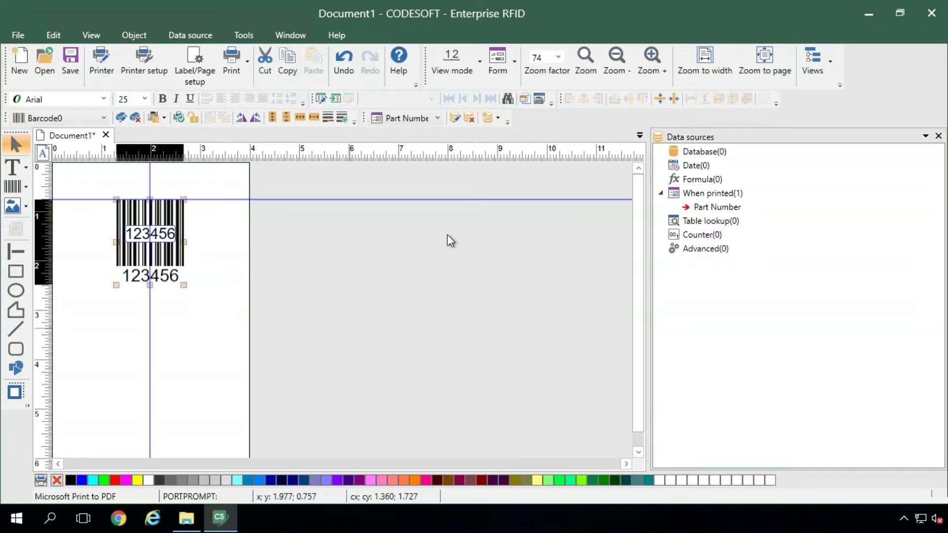
left_click(215, 228)
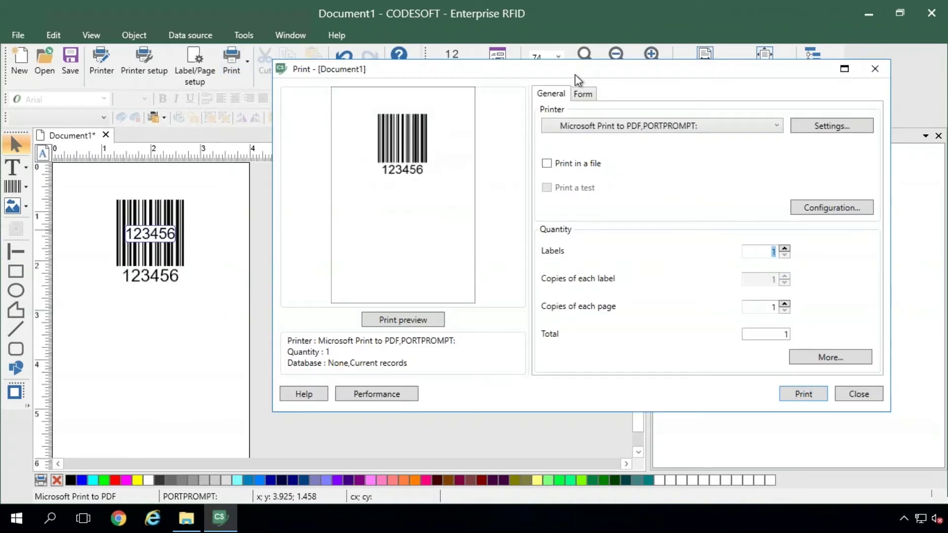
left_click_drag(561, 74, 543, 80)
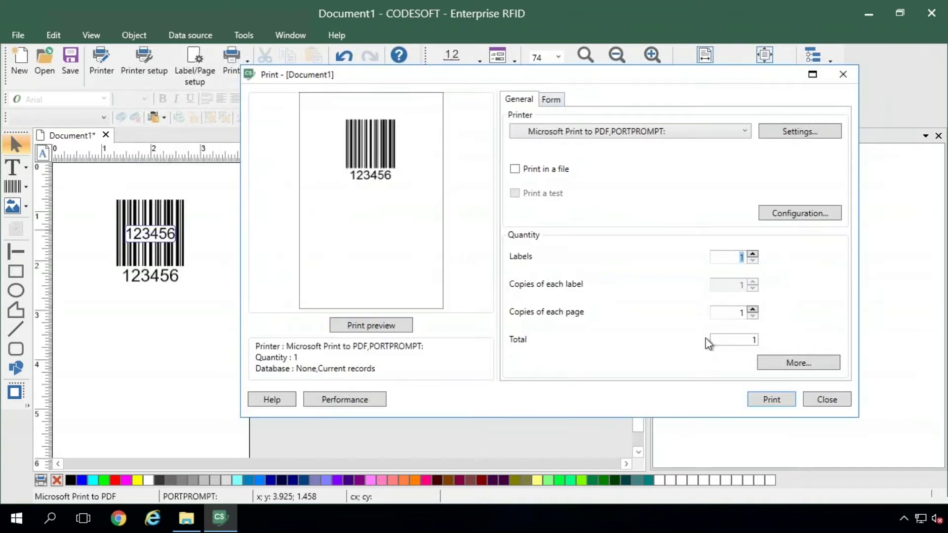
left_click(551, 100)
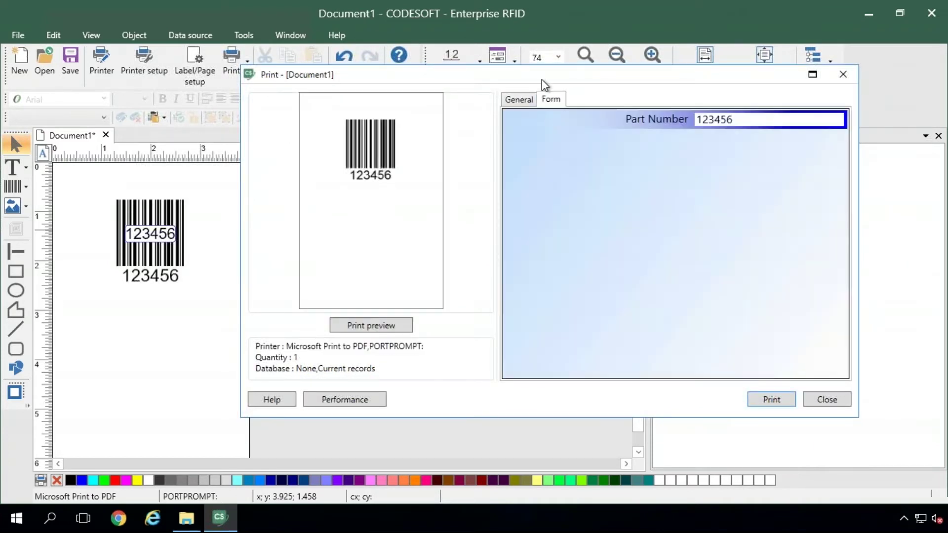
left_click_drag(541, 79, 524, 88)
double_click(717, 128)
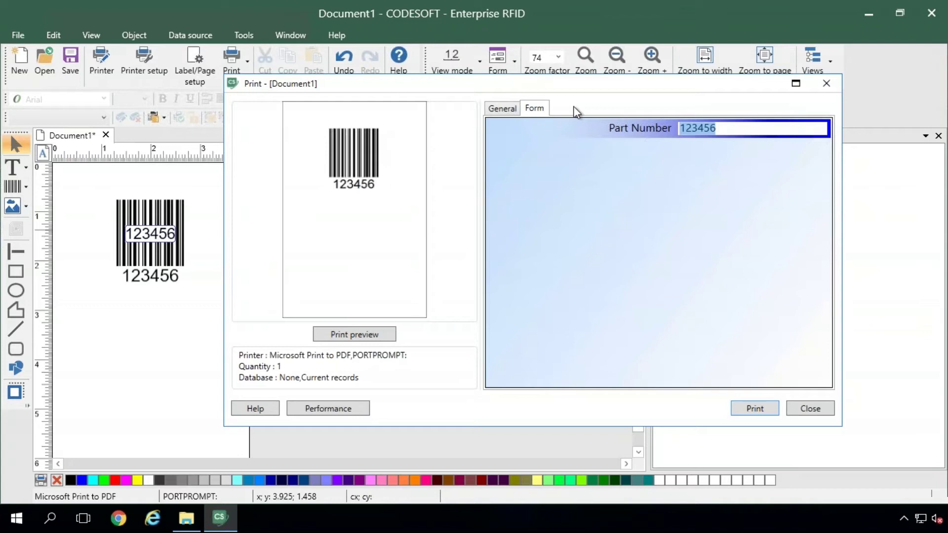
type("456789")
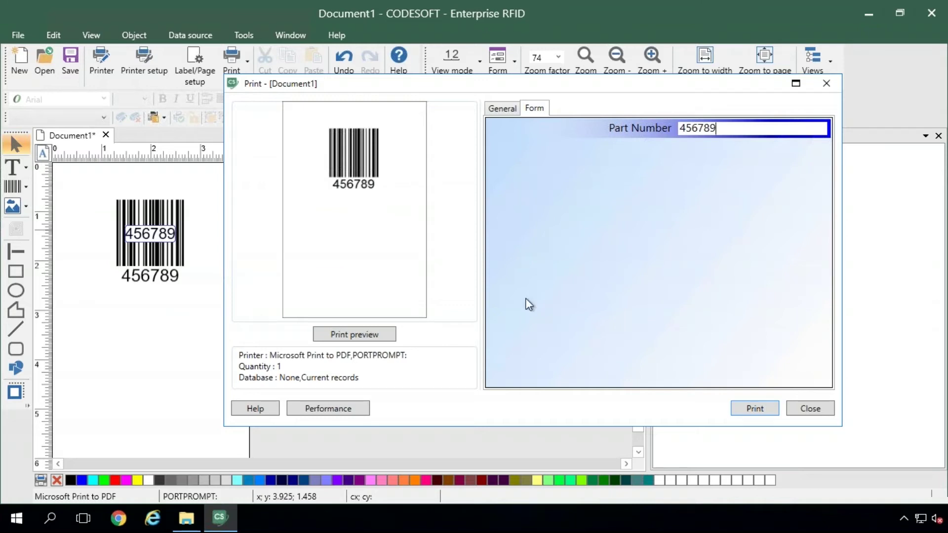
left_click_drag(727, 127, 607, 126)
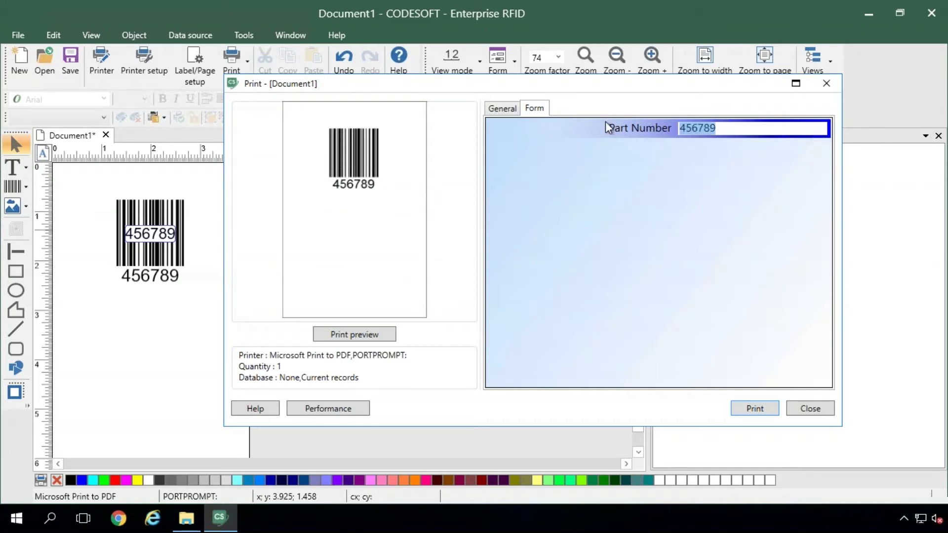
type("987654")
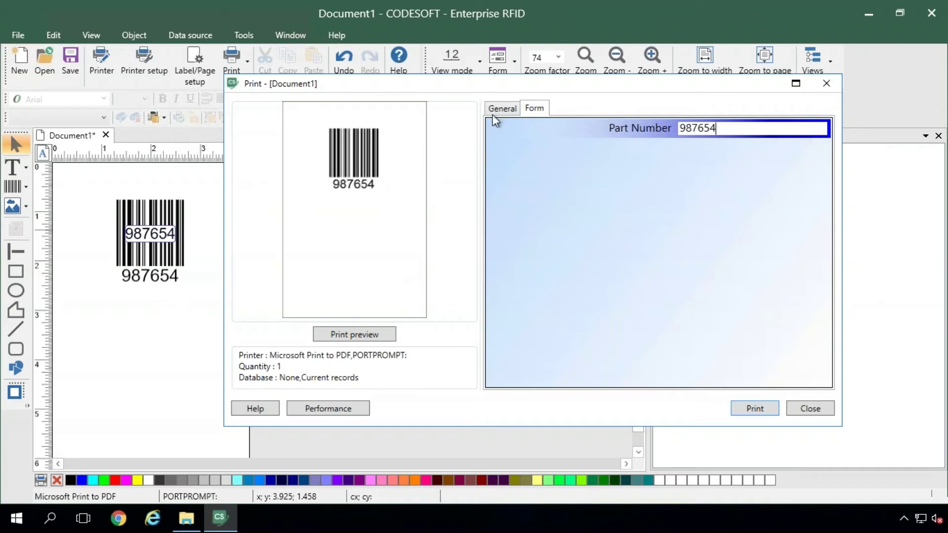
- Close the print window and nudge the barcode slightly upward
left_click(495, 113)
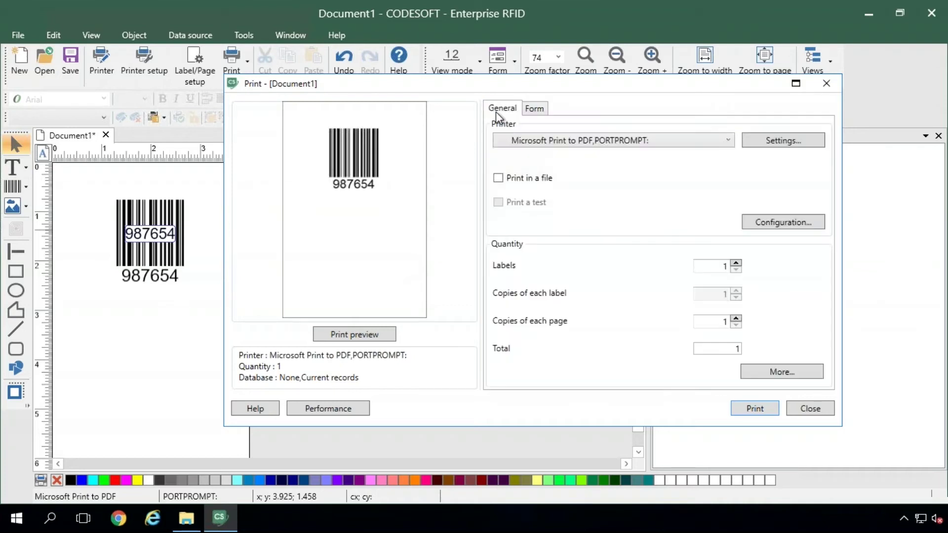
left_click(531, 114)
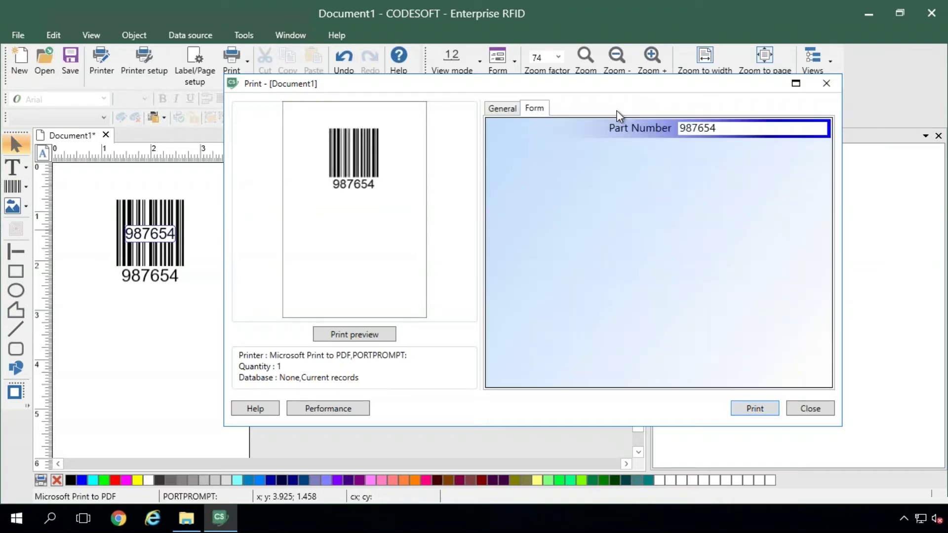
left_click(810, 409)
mouse_move(148, 237)
left_mouse_down()
mouse_move(150, 229)
mouse_move(155, 239)
left_mouse_up()
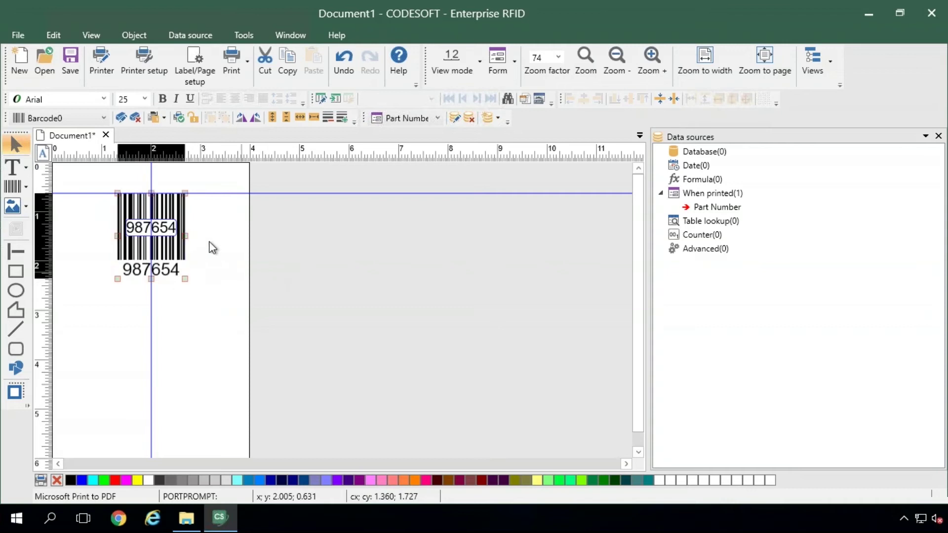
left_click(235, 208)
left_click(232, 58)
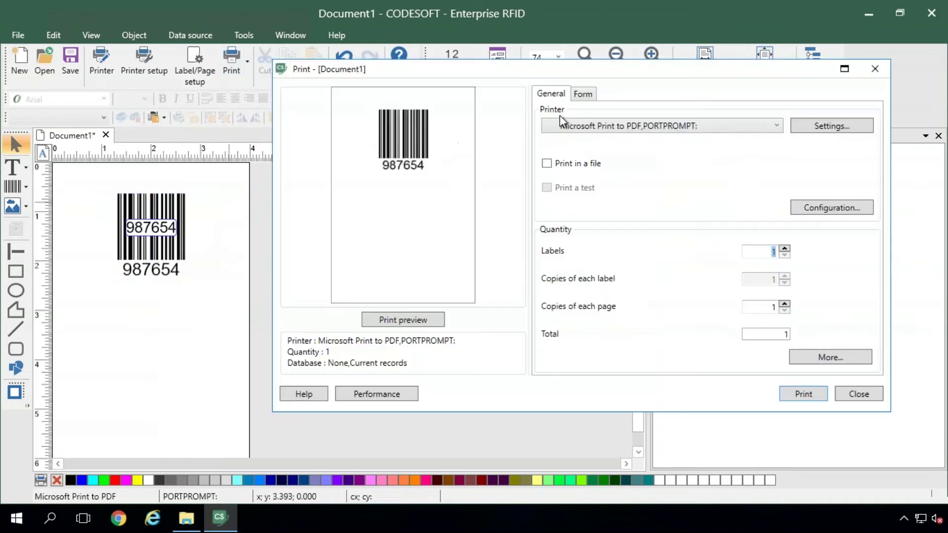
left_click(588, 94)
left_click_drag(772, 119, 682, 114)
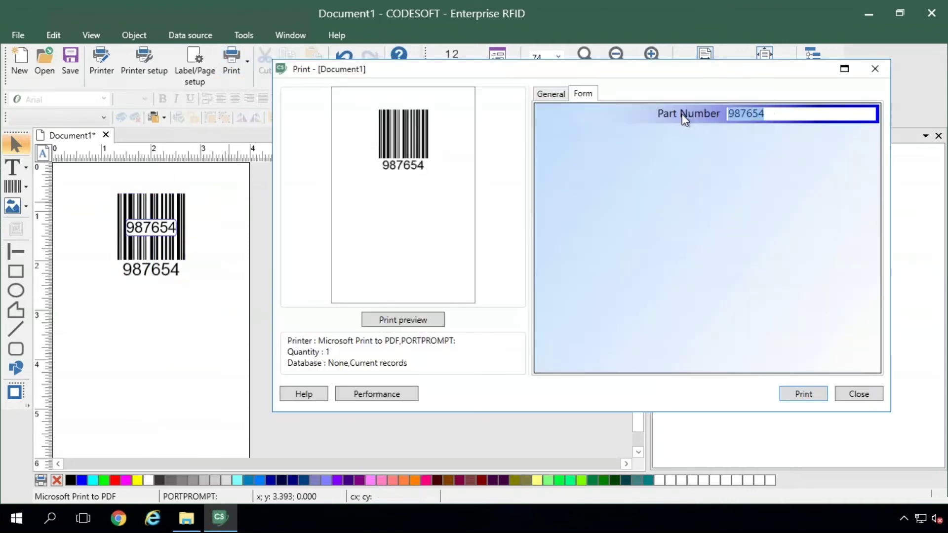
type("1234567123")
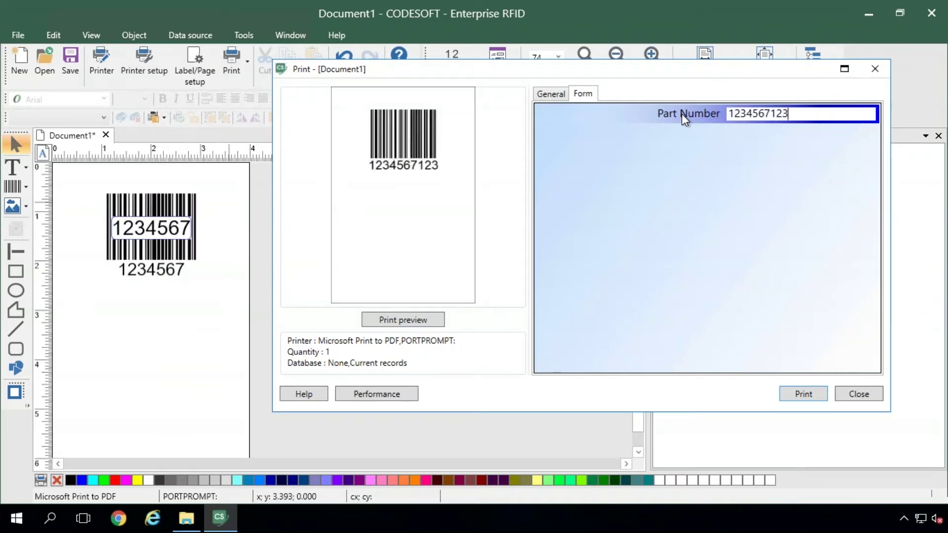
type("456789456123")
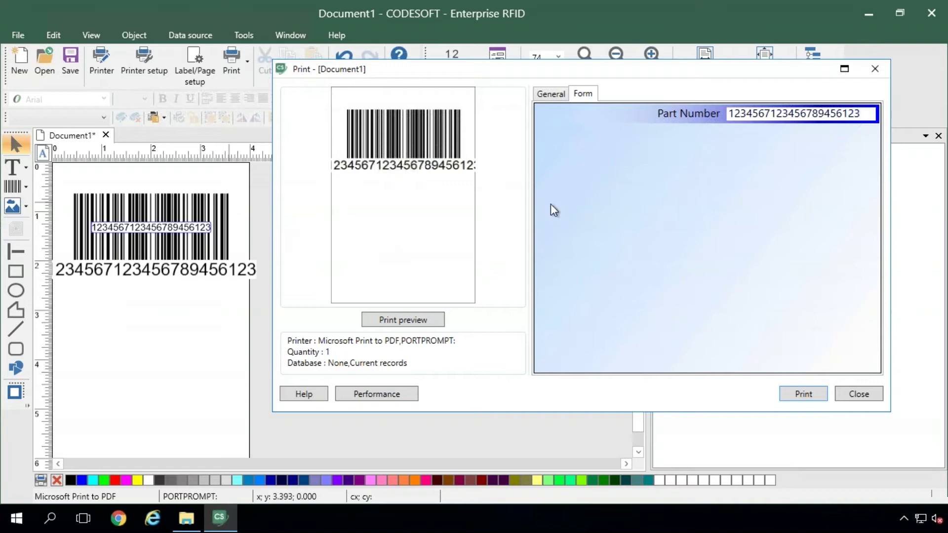
left_click_drag(858, 114, 678, 77)
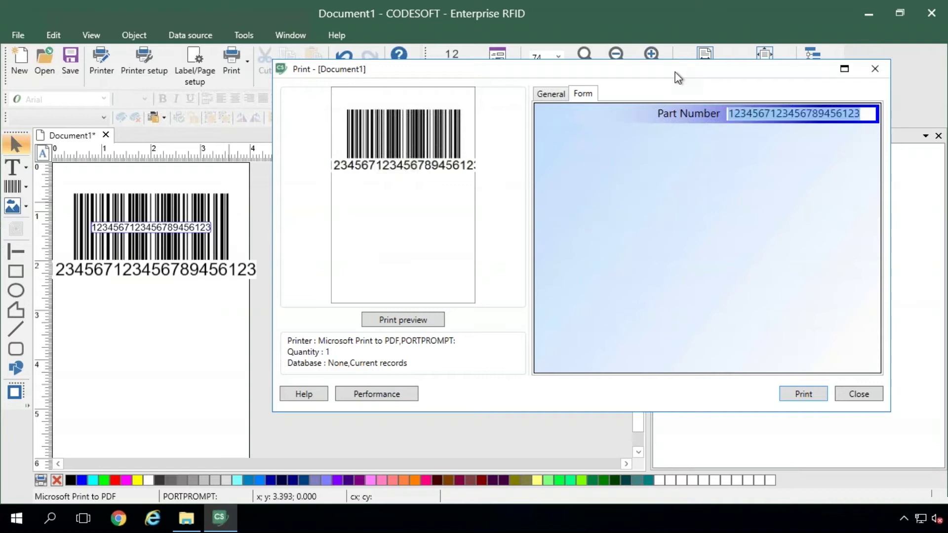
type("123456")
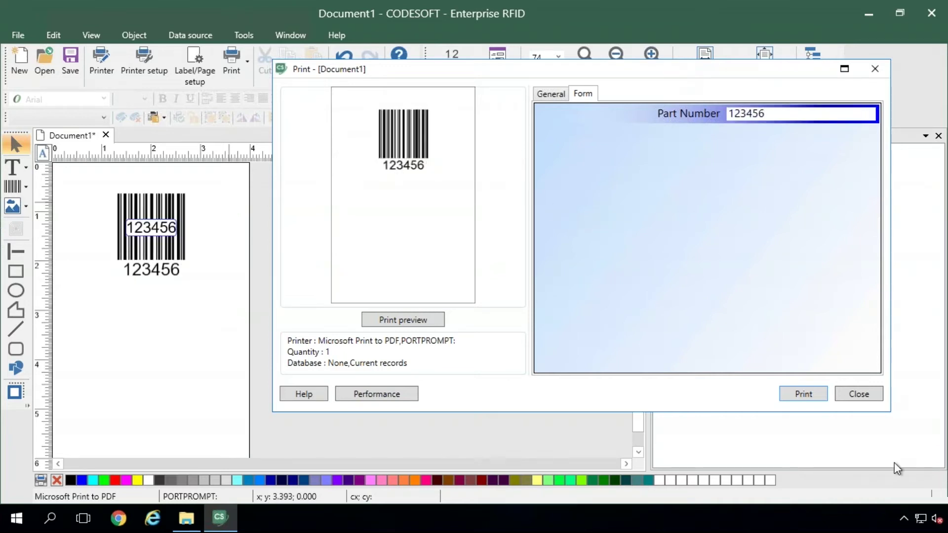
left_click(856, 396)
- Enable auto-sizing so the barcode fits a 3-inch width, and apply the properties
left_click(137, 211)
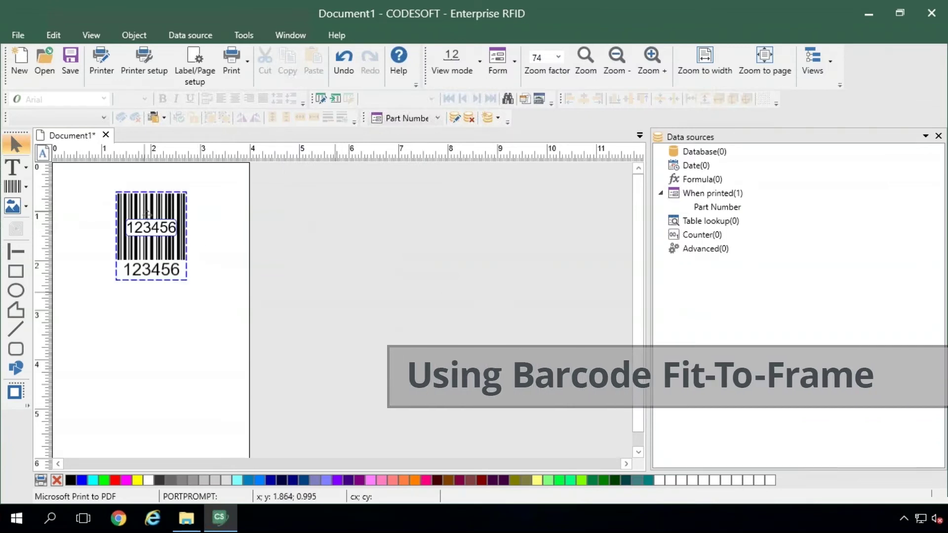
right_click(148, 209)
left_click(248, 398)
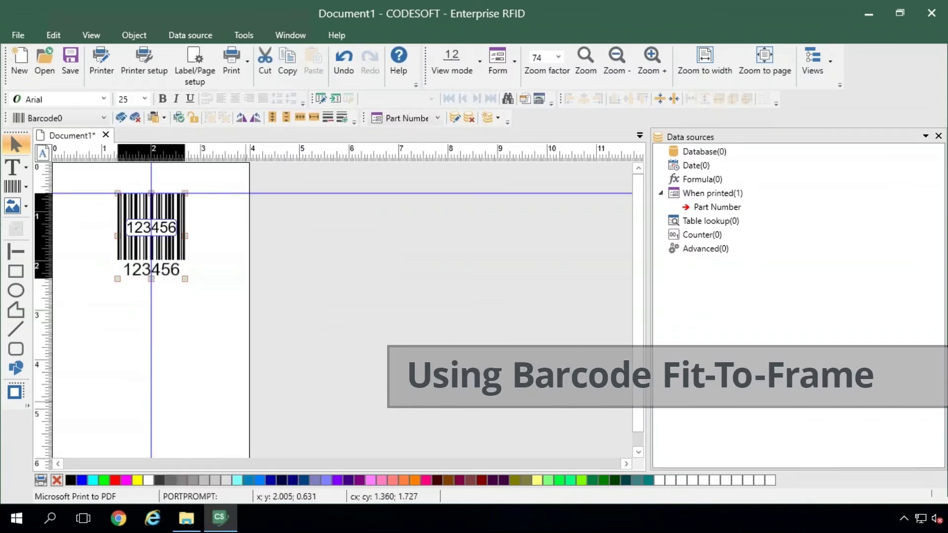
left_click(656, 185)
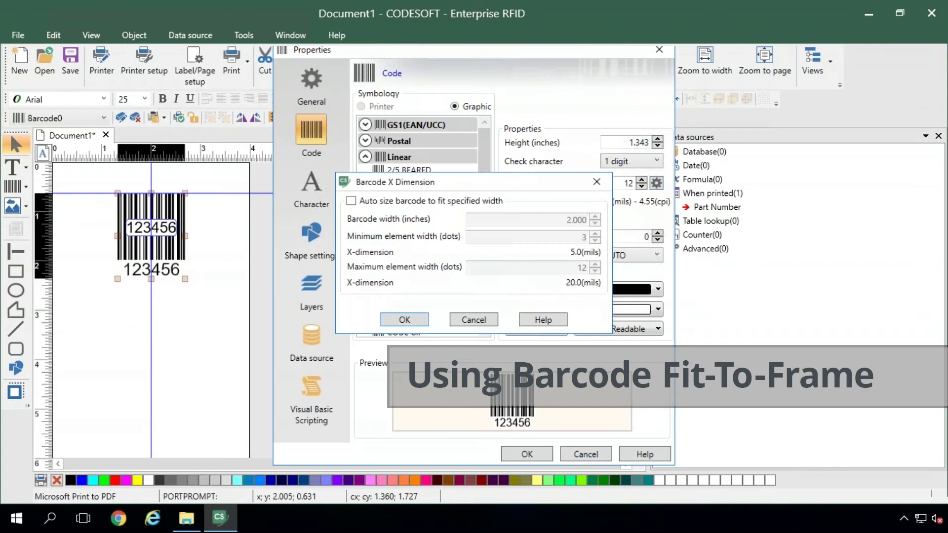
left_click(360, 205)
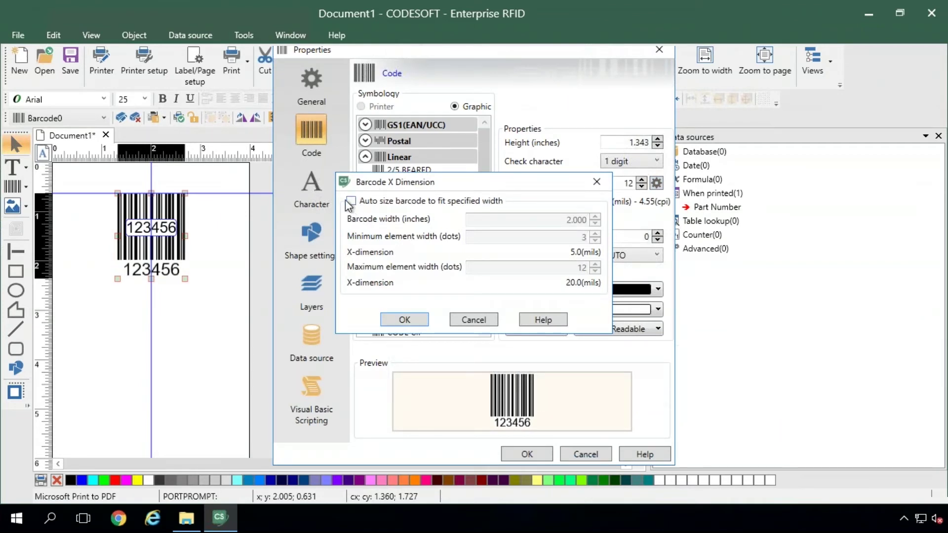
left_click(550, 223)
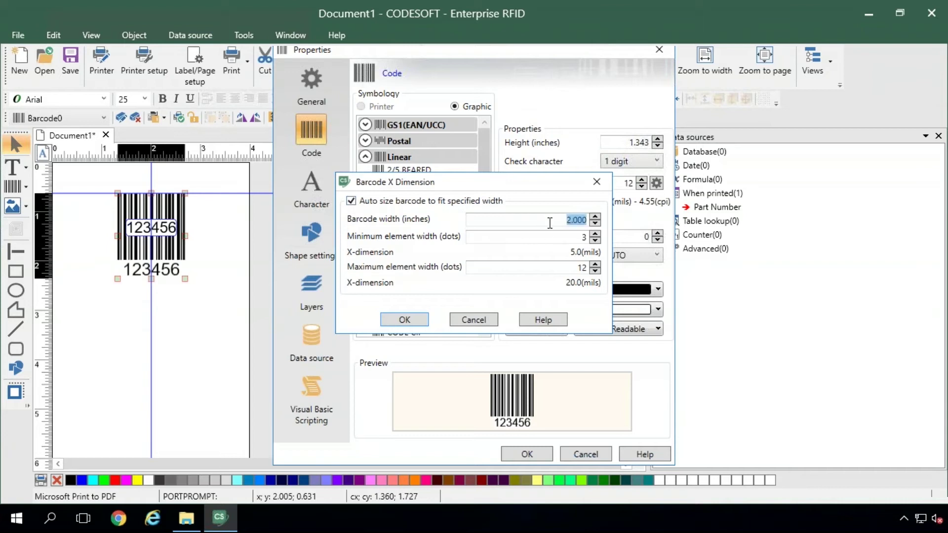
type("3")
left_click(416, 322)
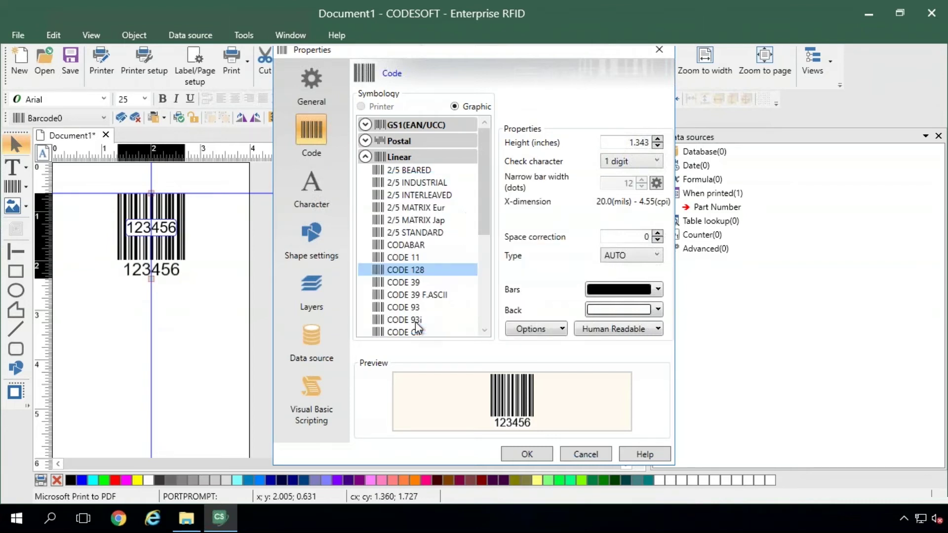
left_click(521, 454)
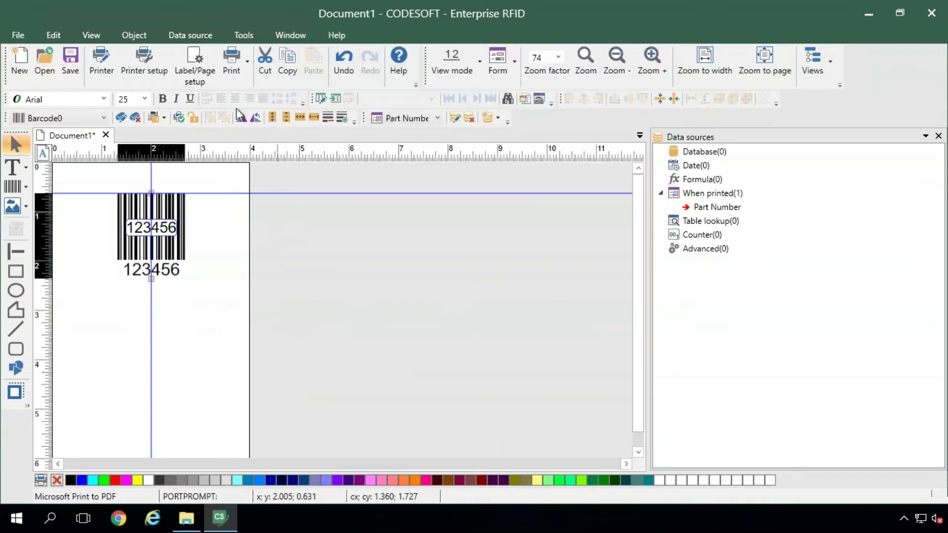
left_click(231, 60)
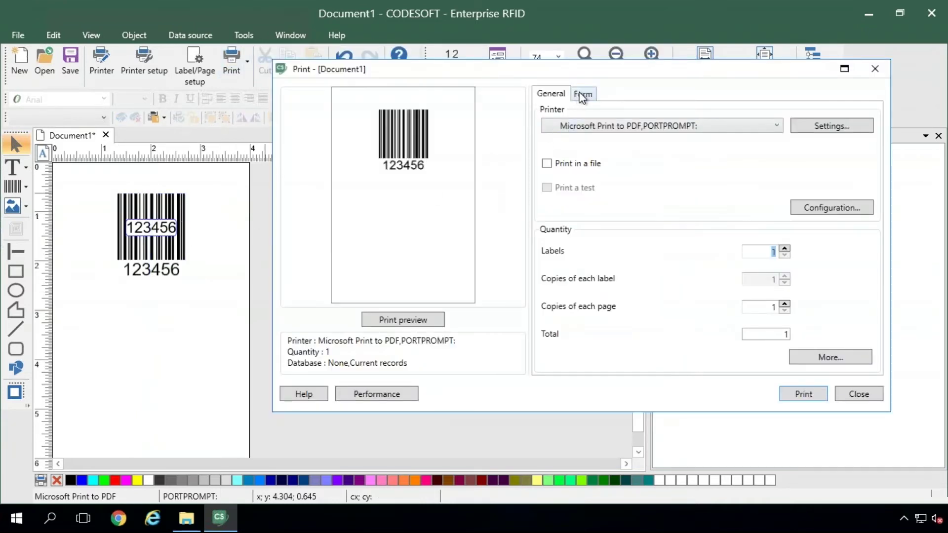
left_click(583, 95)
left_click_drag(781, 114, 726, 114)
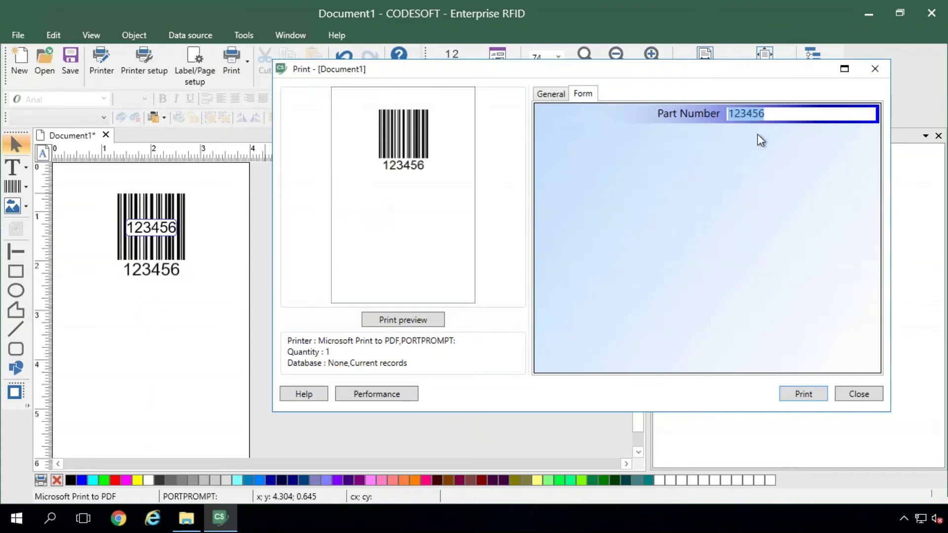
type("12345")
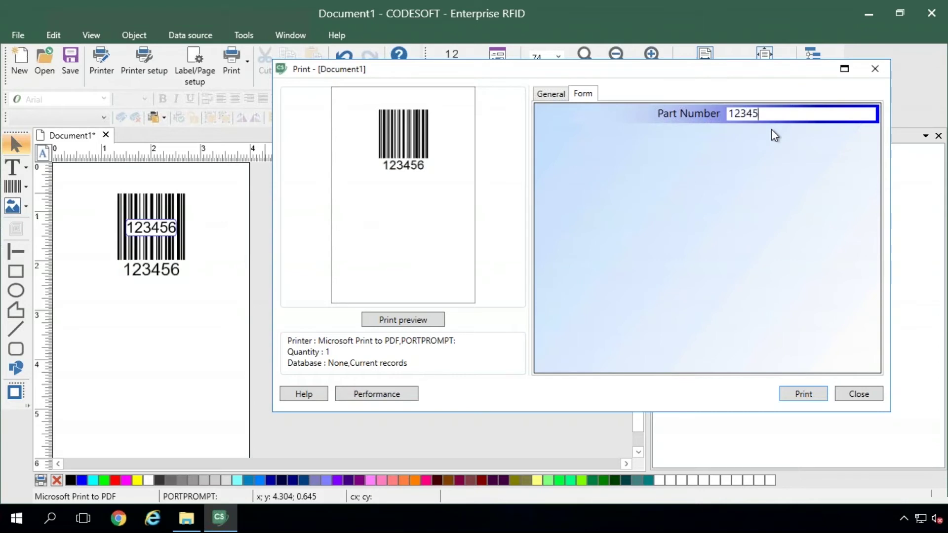
type("6789123456789")
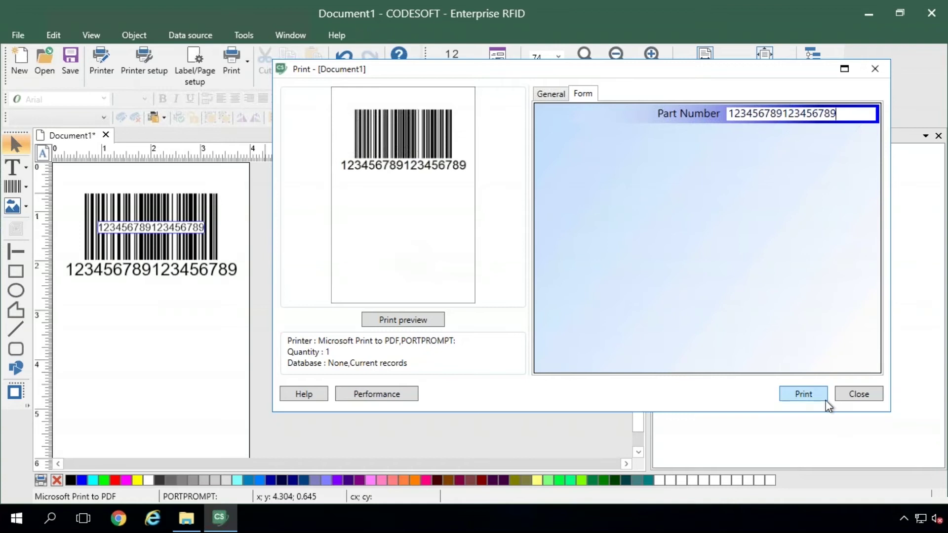
left_click(841, 399)
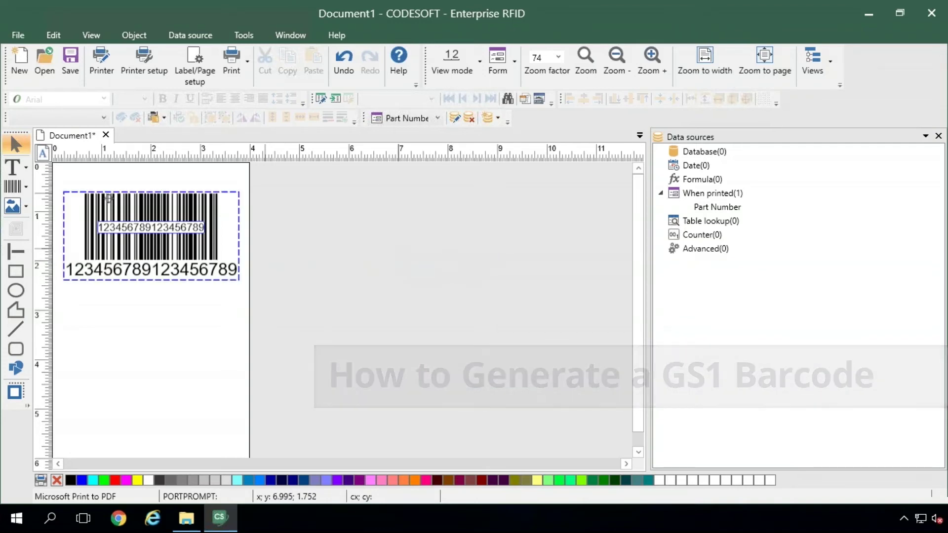
- Start the GS1 Wizard from the barcode tool menu and bring up the application identifier list
left_click(25, 186)
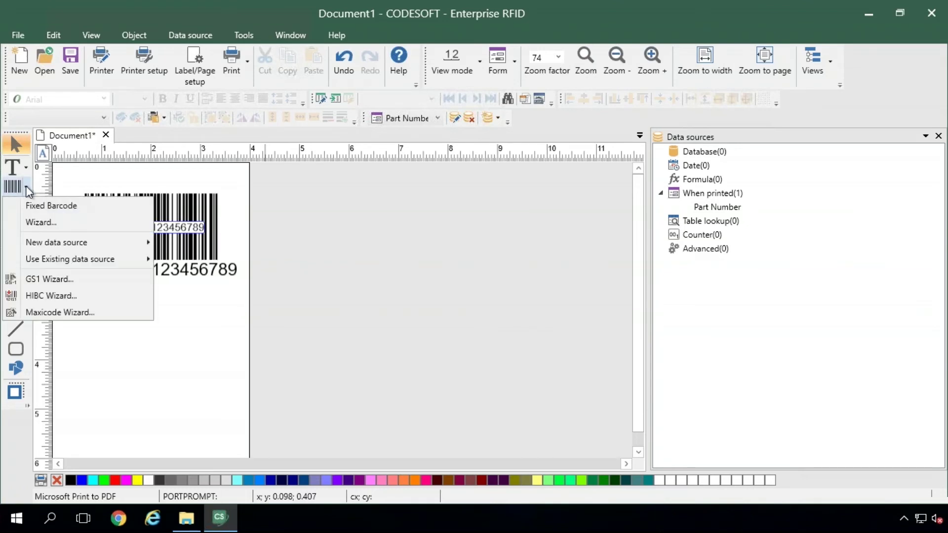
left_click(66, 277)
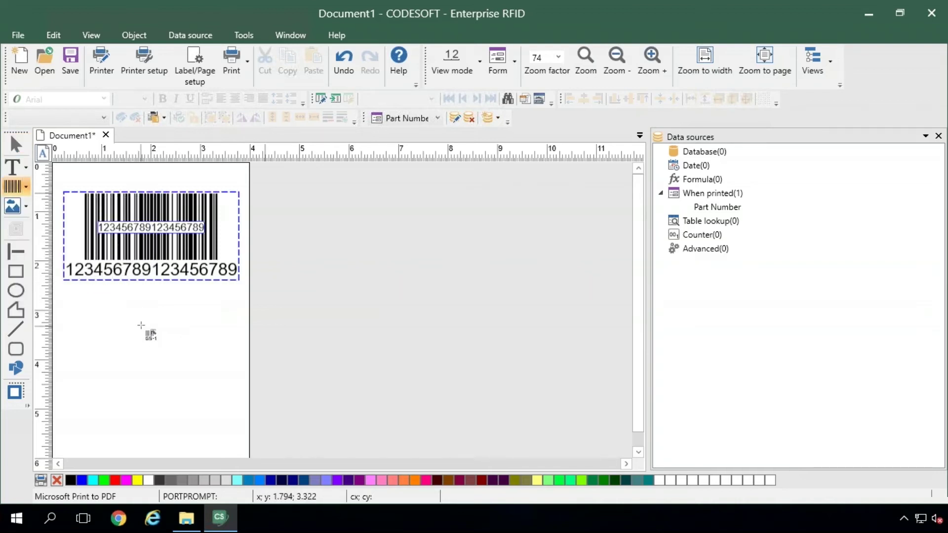
key("Escape")
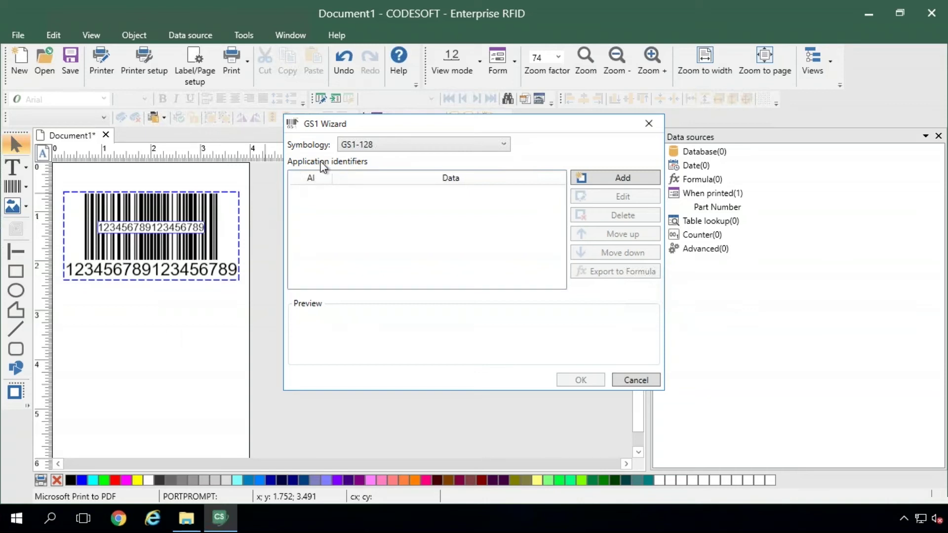
left_click(611, 179)
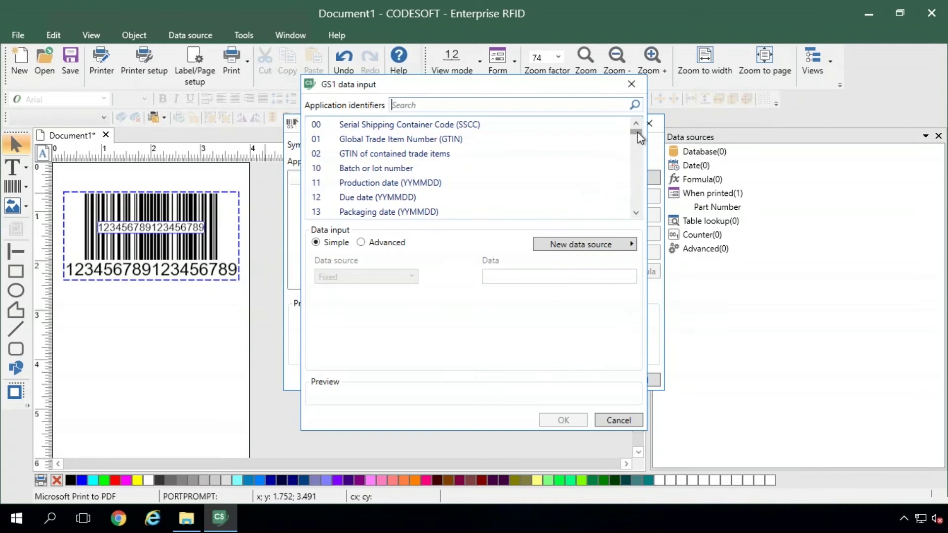
left_click_drag(639, 137, 616, 132)
left_click(332, 139)
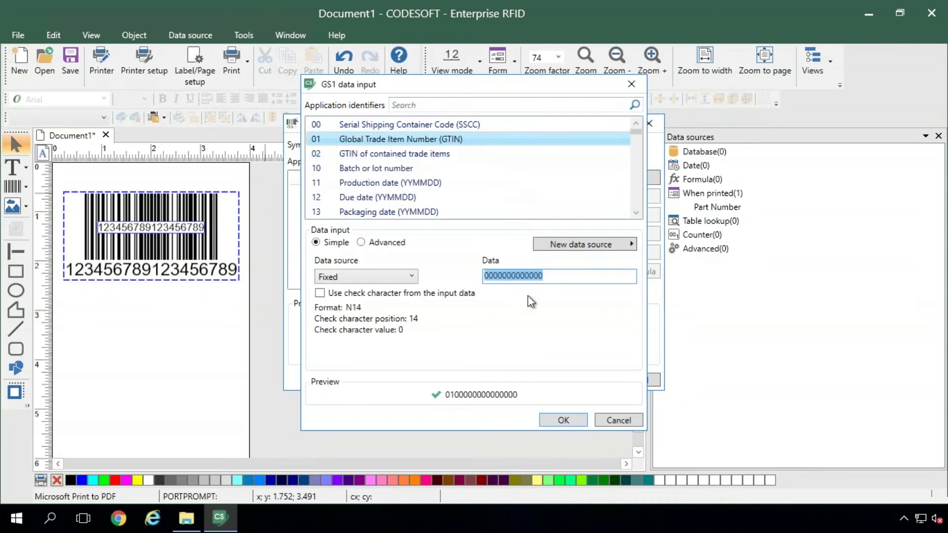
left_click(528, 281)
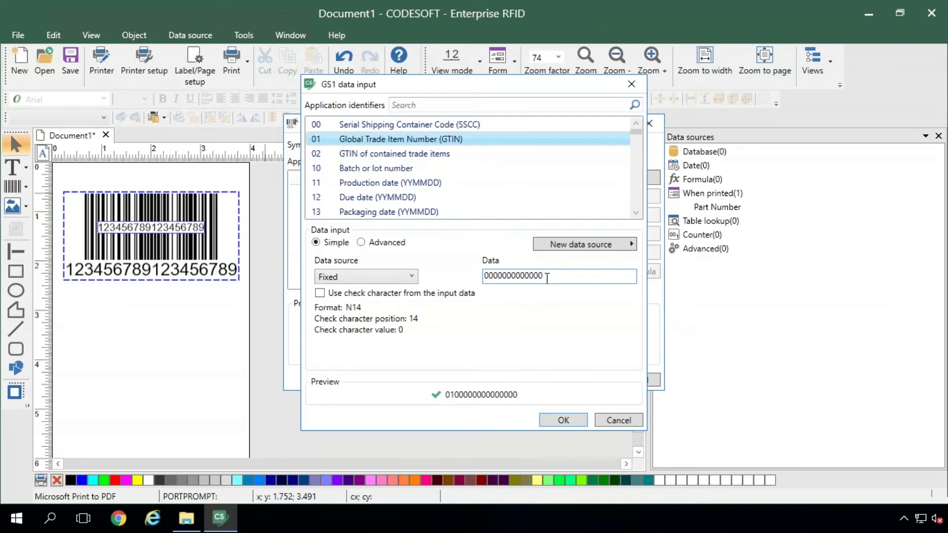
double_click(552, 277)
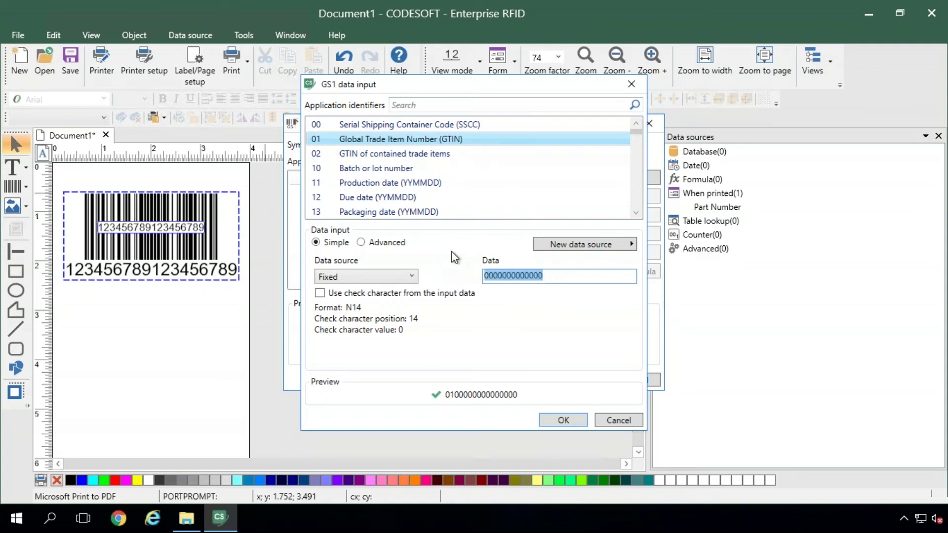
type("123456789")
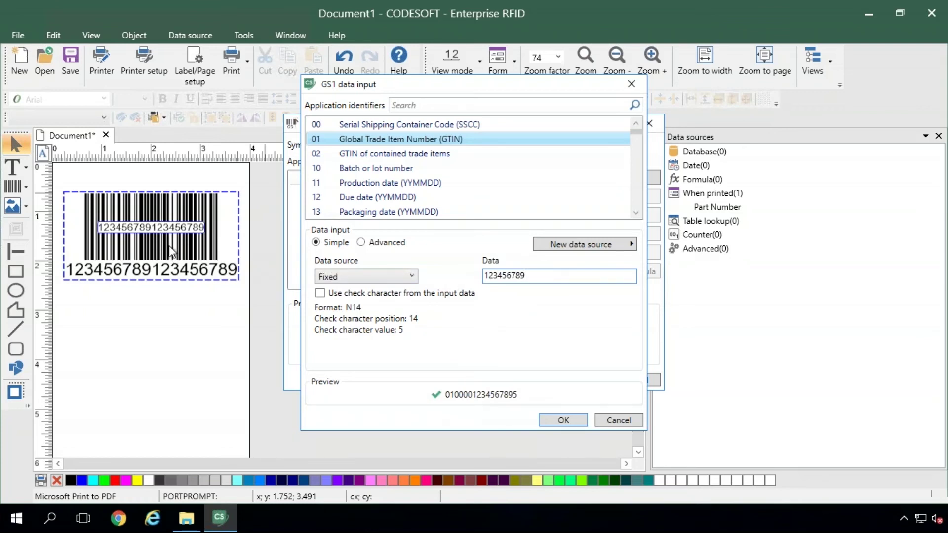
left_click(378, 279)
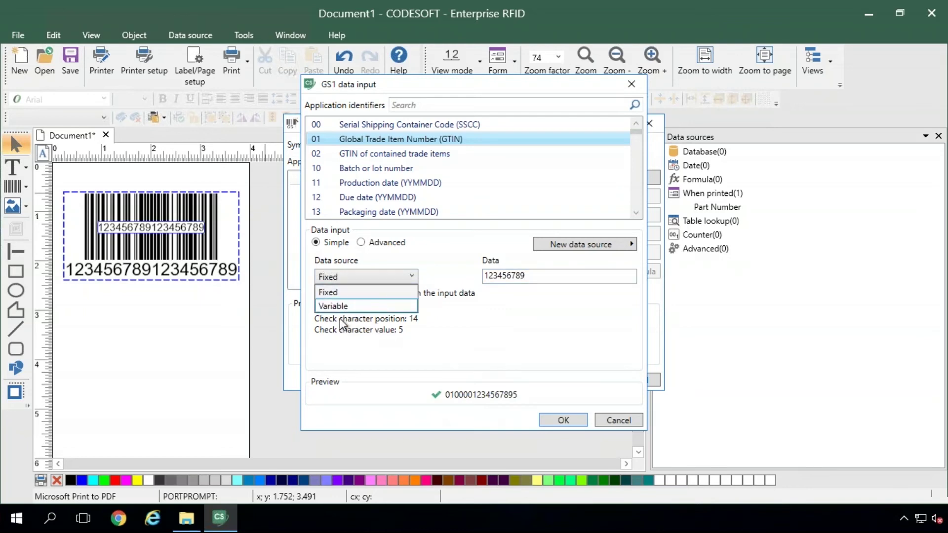
left_click(353, 308)
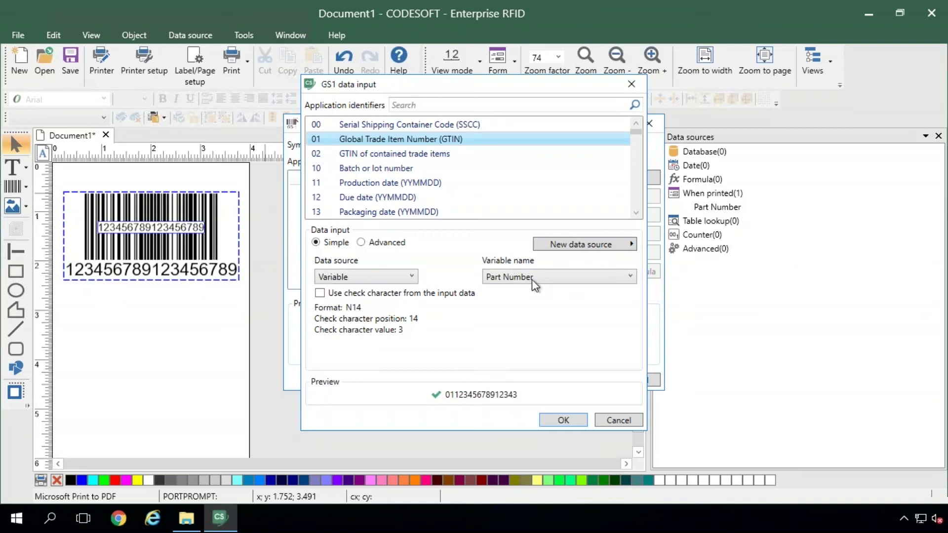
left_click(411, 276)
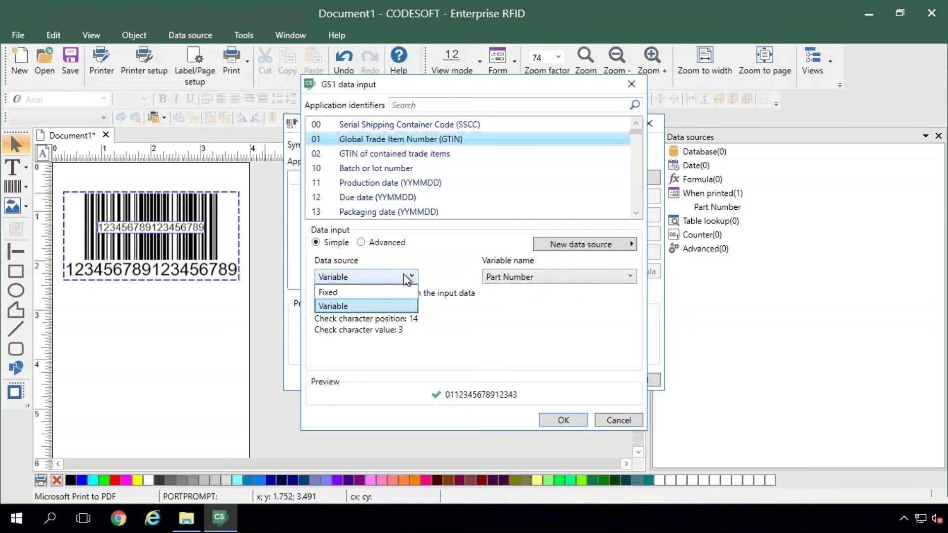
left_click(366, 290)
left_click(561, 275)
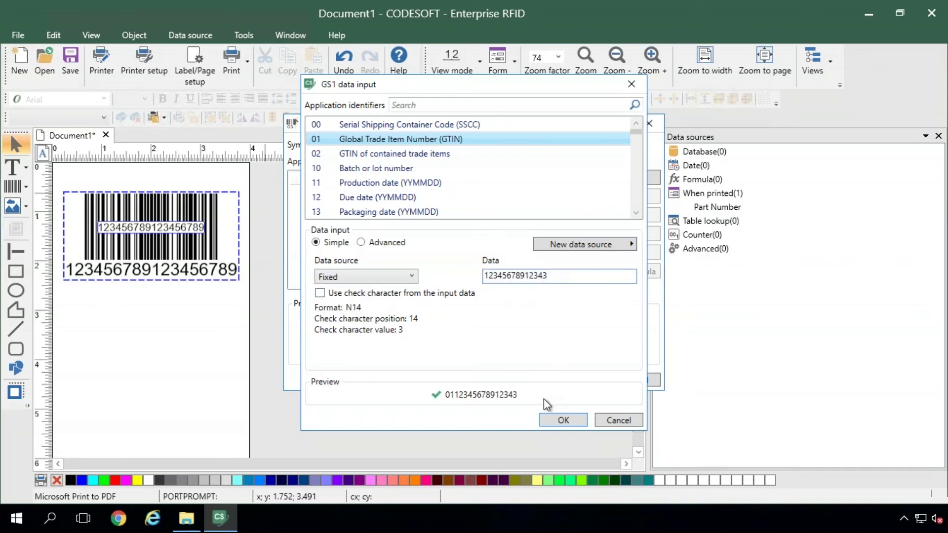
left_click(564, 420)
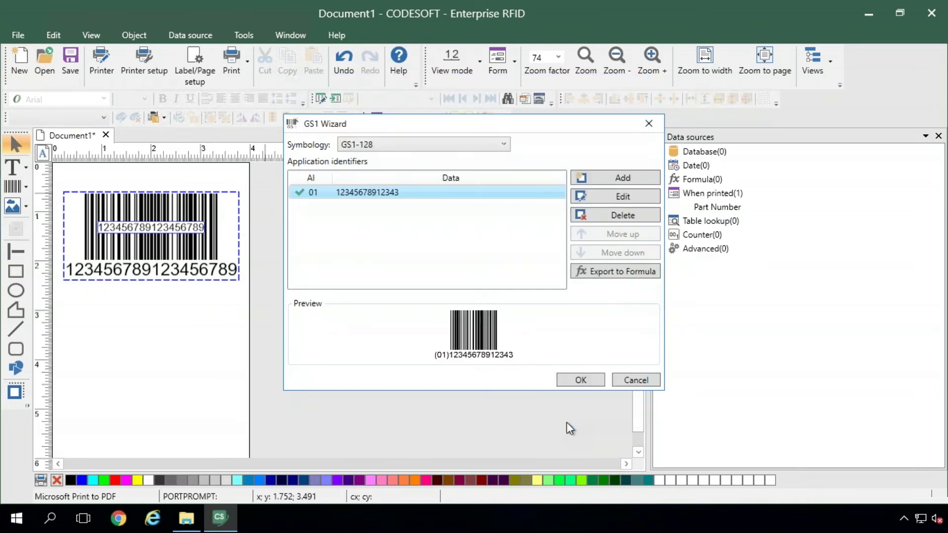
- Add the Expiration date (YYMMDD) application identifier, AI 17, as a Fixed value
left_click(612, 177)
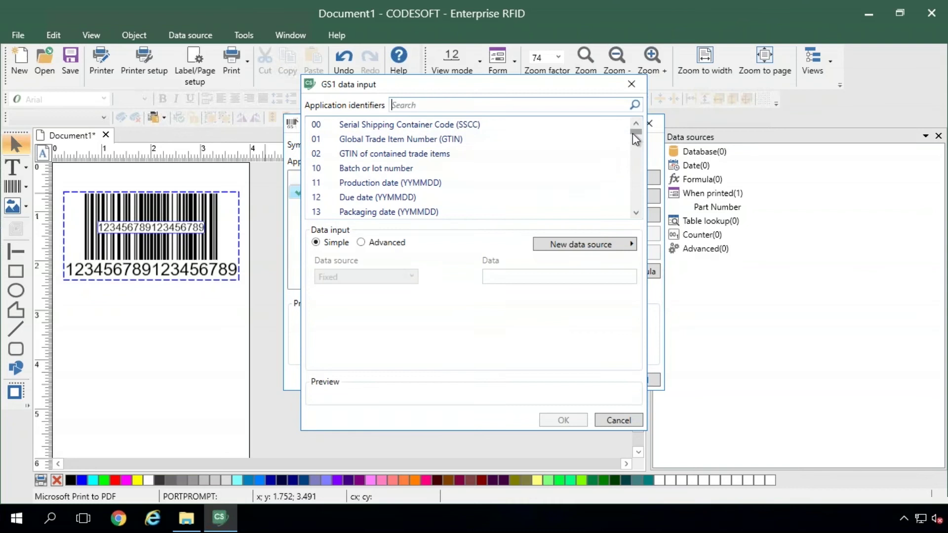
left_click_drag(636, 137, 619, 116)
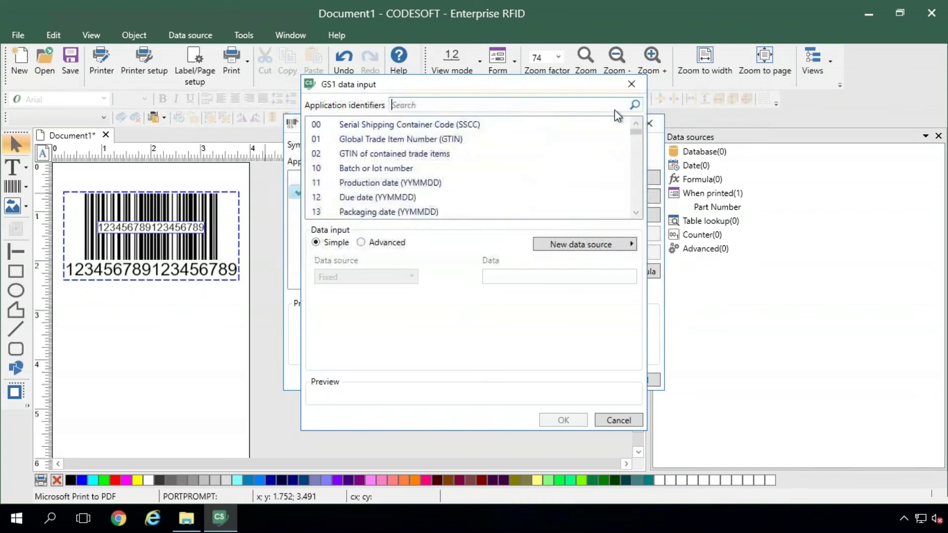
left_click(432, 105)
type("1")
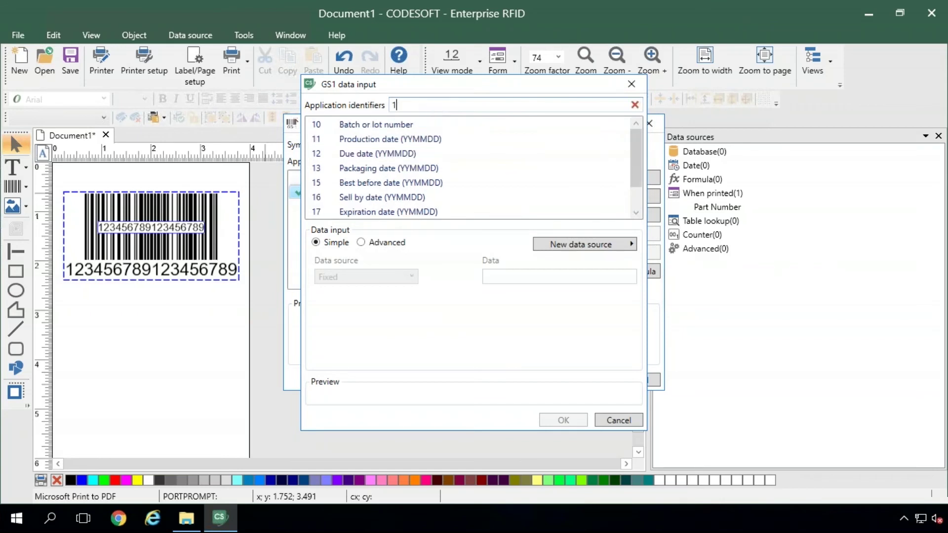
type("7")
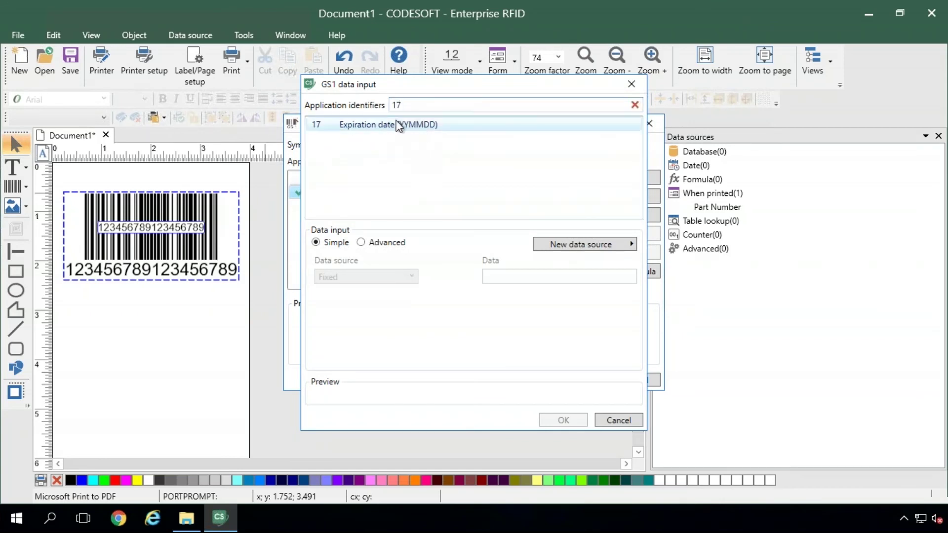
left_click(378, 125)
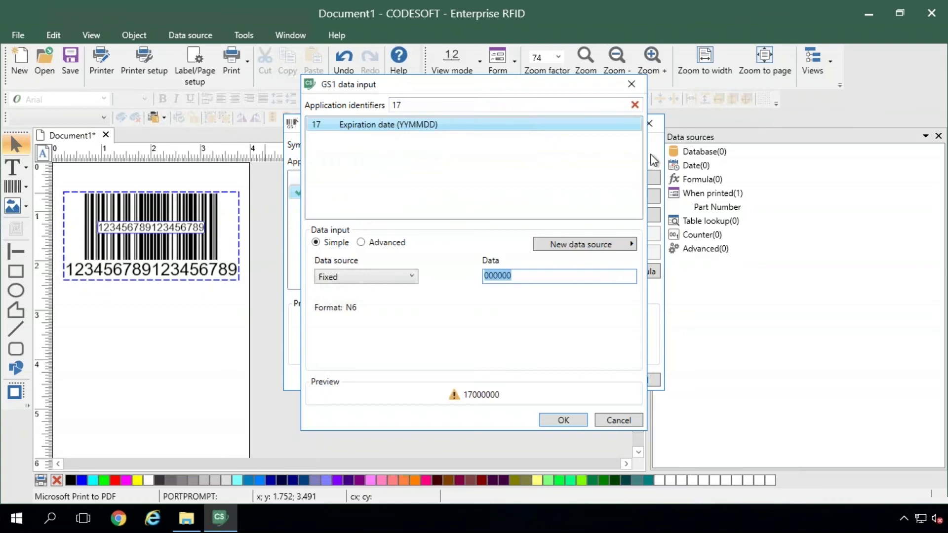
left_click(397, 277)
left_click(371, 292)
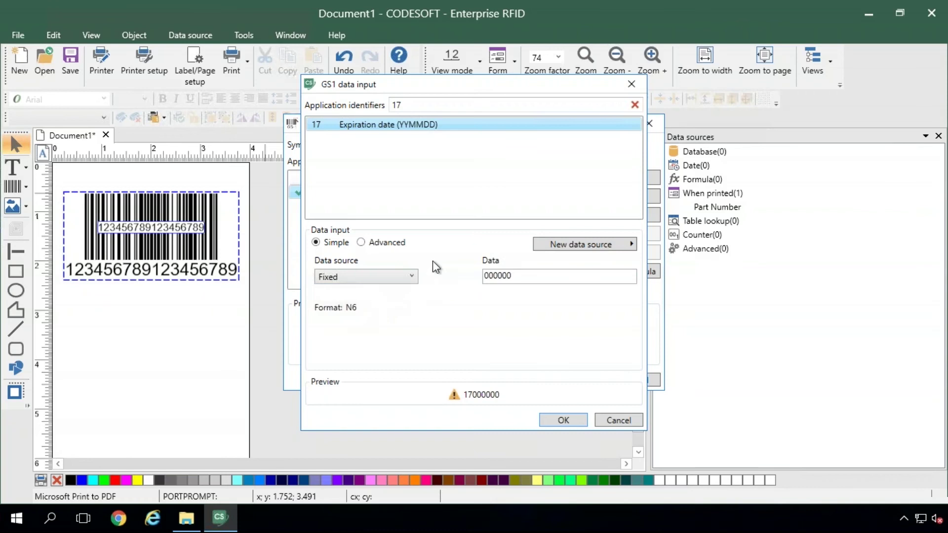
- Enter 200124 as the expiration date and place the resulting GS1-128 barcode on the label
double_click(523, 277)
key("BackSpace")
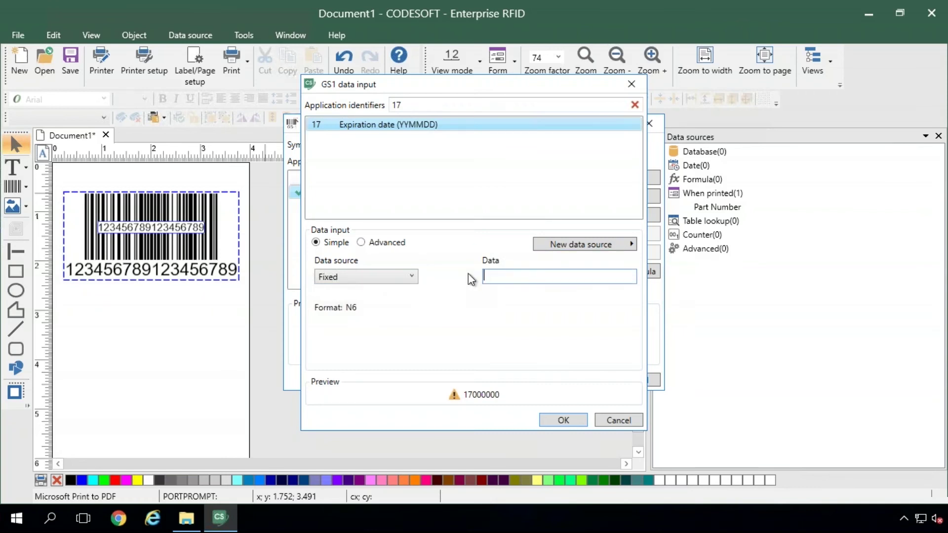
type("00124")
left_click_drag(534, 275, 452, 285)
left_click(556, 418)
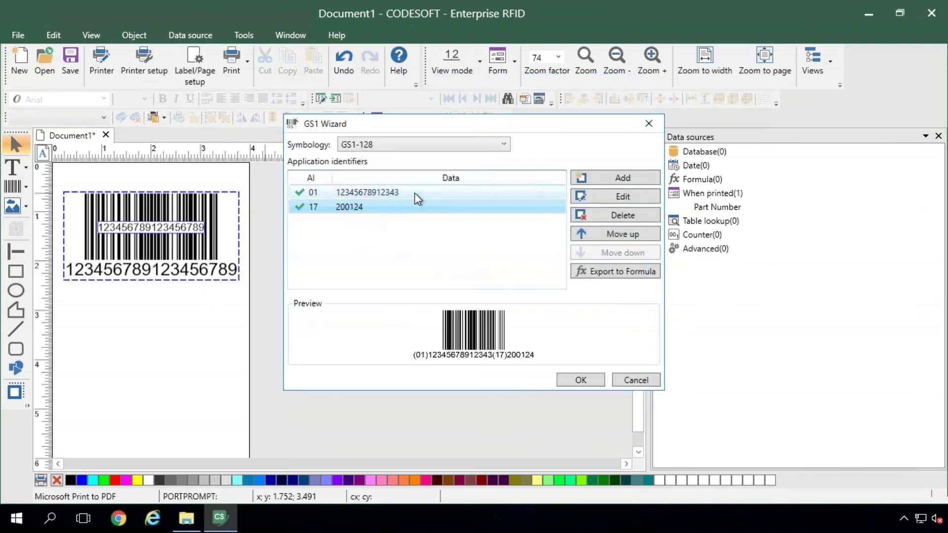
left_click(568, 380)
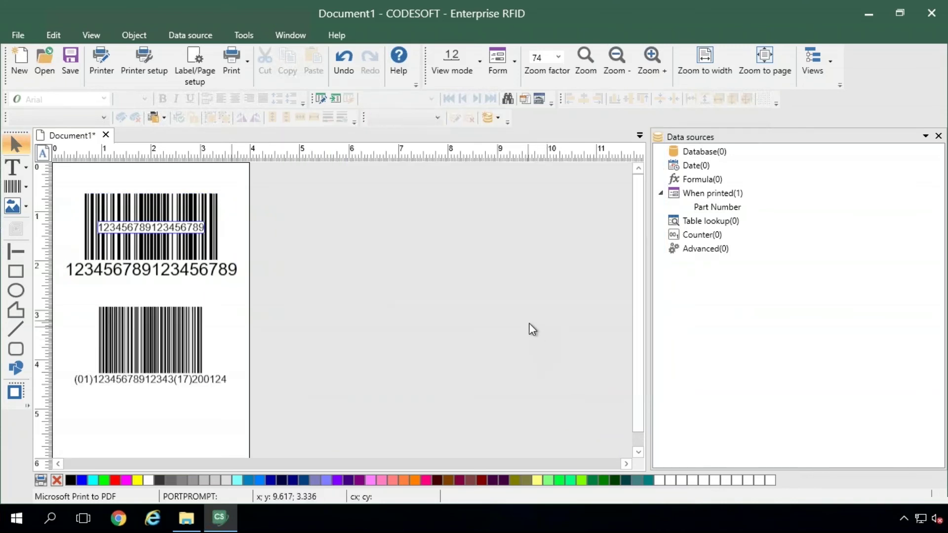
- Nudge the new GS1-128 barcode slightly and delete its AI 17 (200124) entry, leaving only the GTIN
left_click(155, 340)
left_click_drag(155, 341, 147, 343)
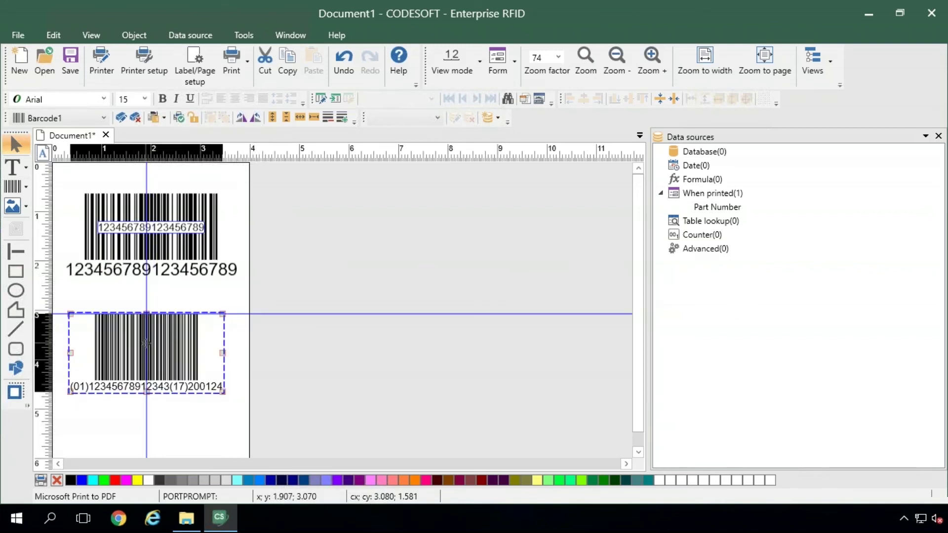
right_click(146, 343)
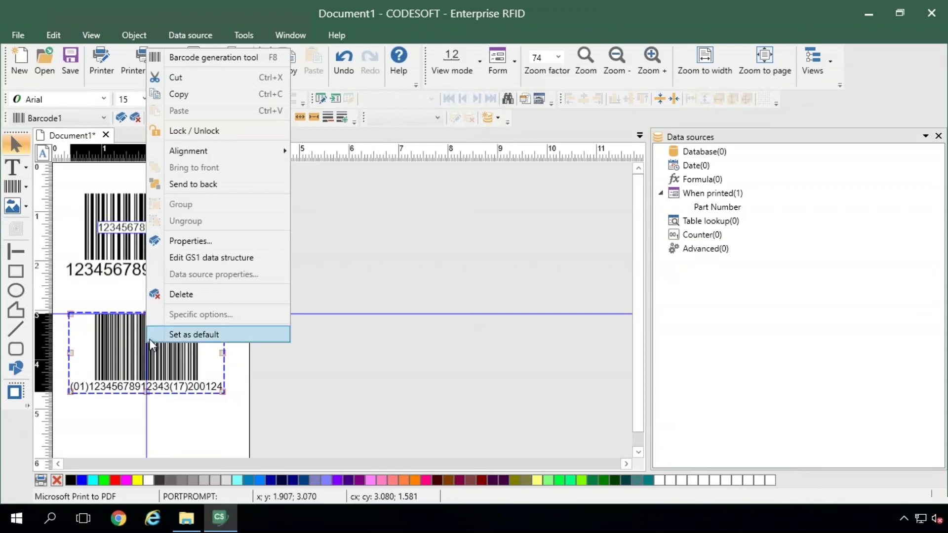
left_click(204, 258)
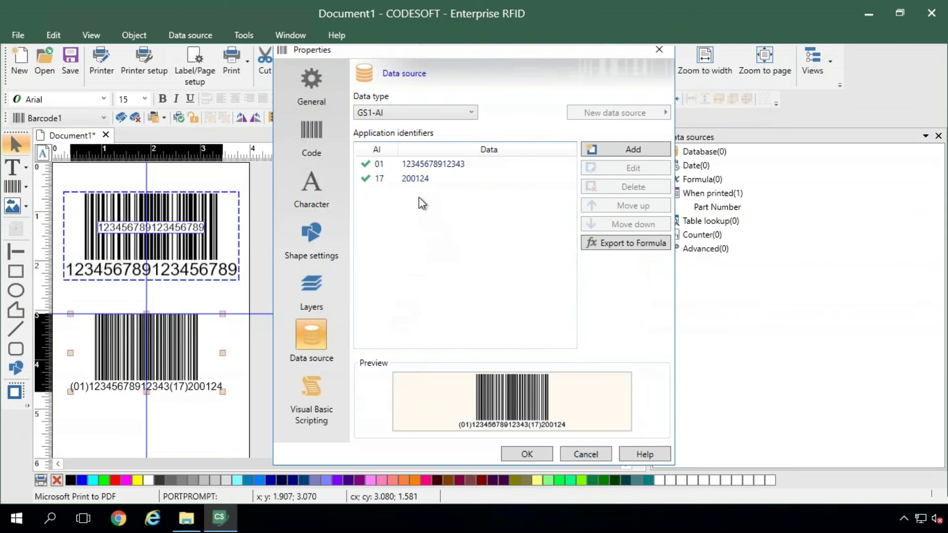
left_click(424, 179)
left_click(616, 189)
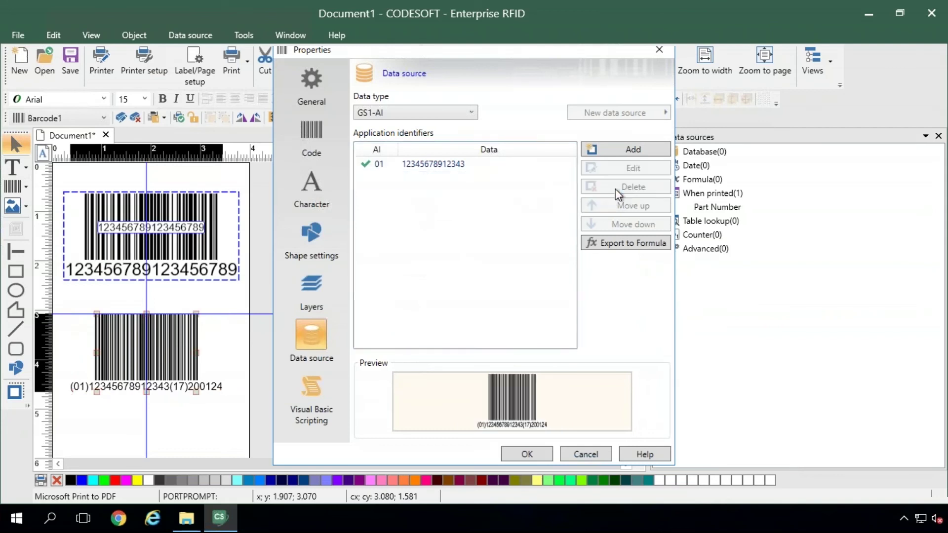
left_click(527, 454)
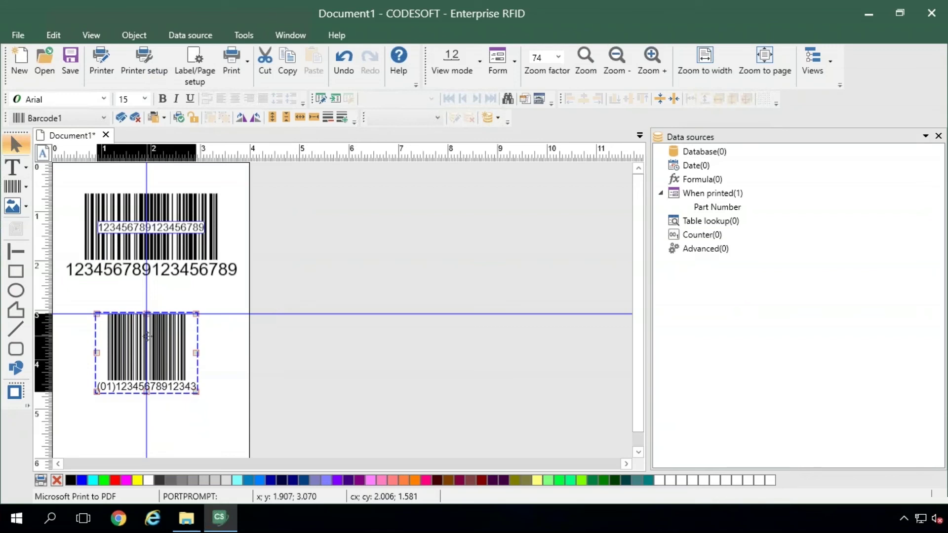
- Save the label with Ctrl+S and deselect the barcode
key("ctrl+s")
left_click(265, 300)
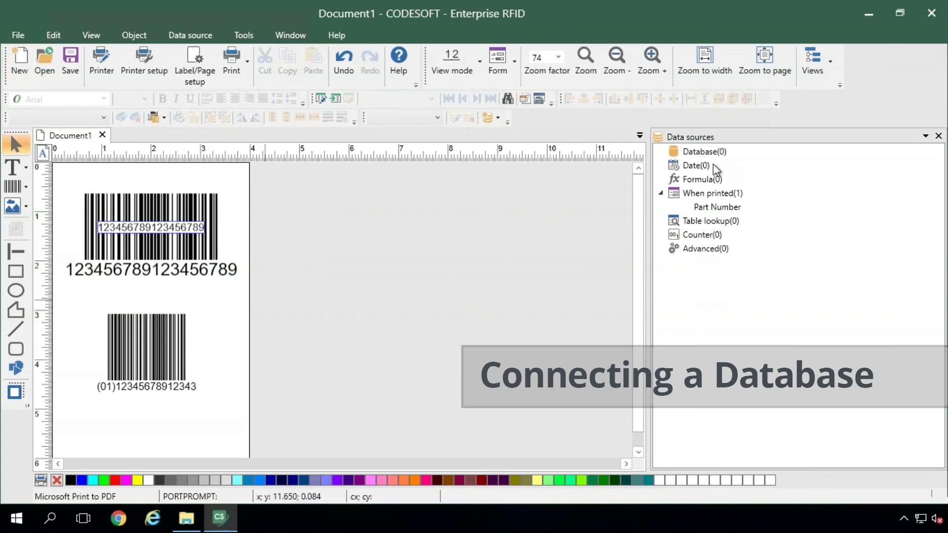
- Create a query on the FITTINGS data source and table using the PART field, then move the GS1-128 barcode lower
right_click(692, 154)
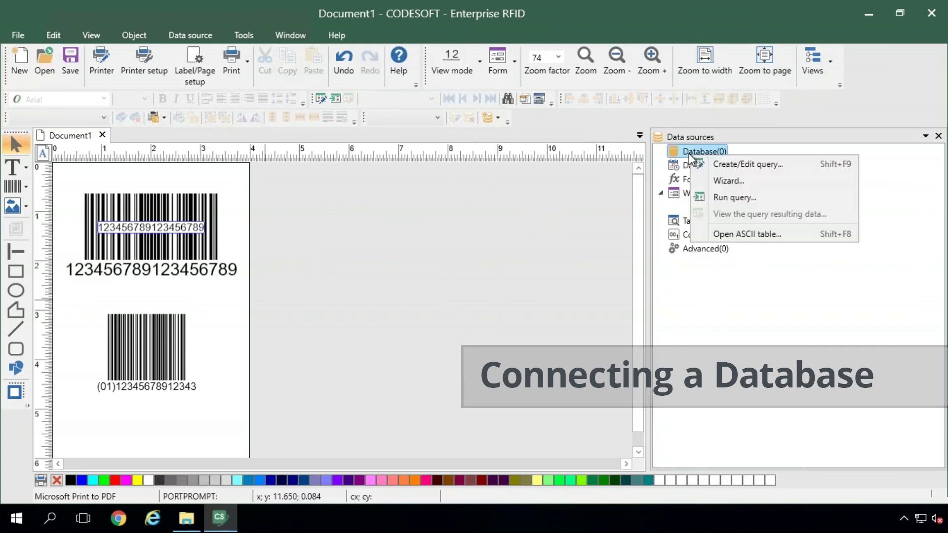
left_click(706, 164)
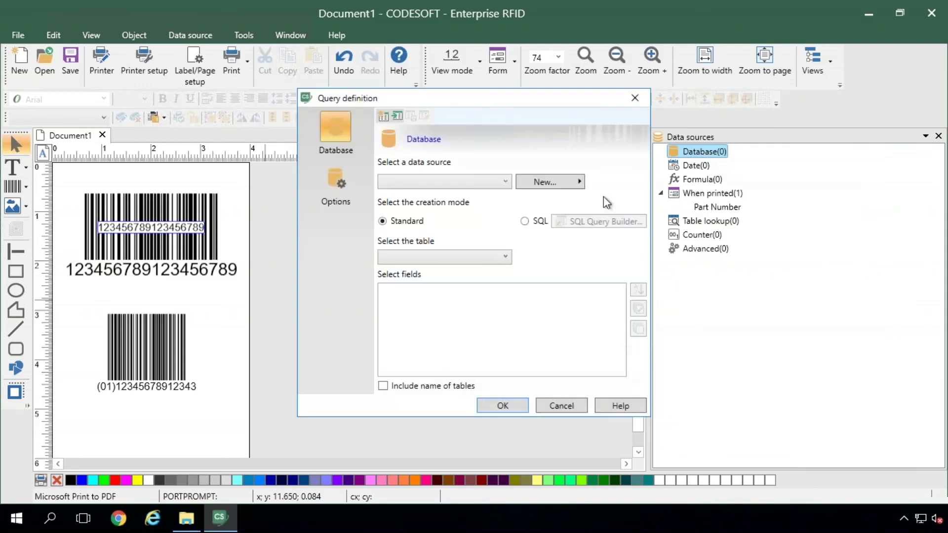
left_click(505, 182)
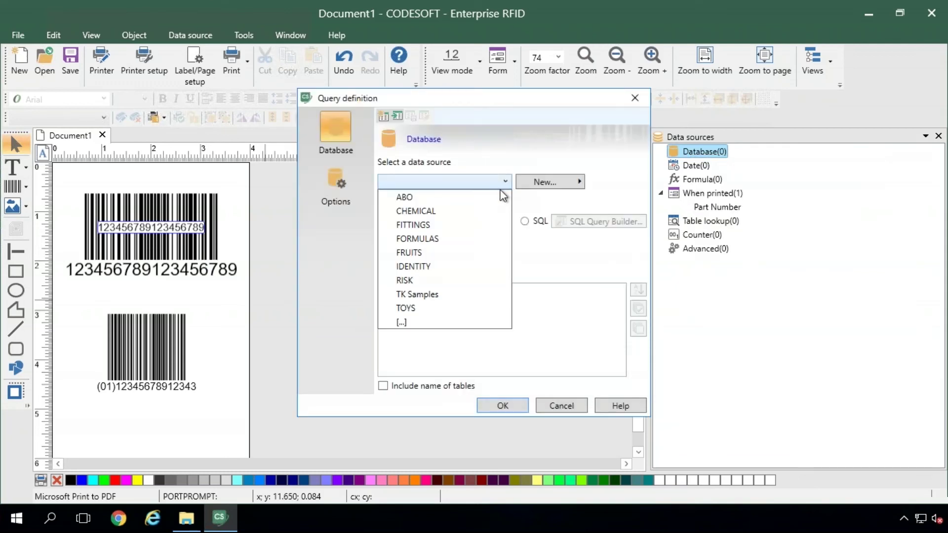
left_click(425, 225)
left_click(434, 253)
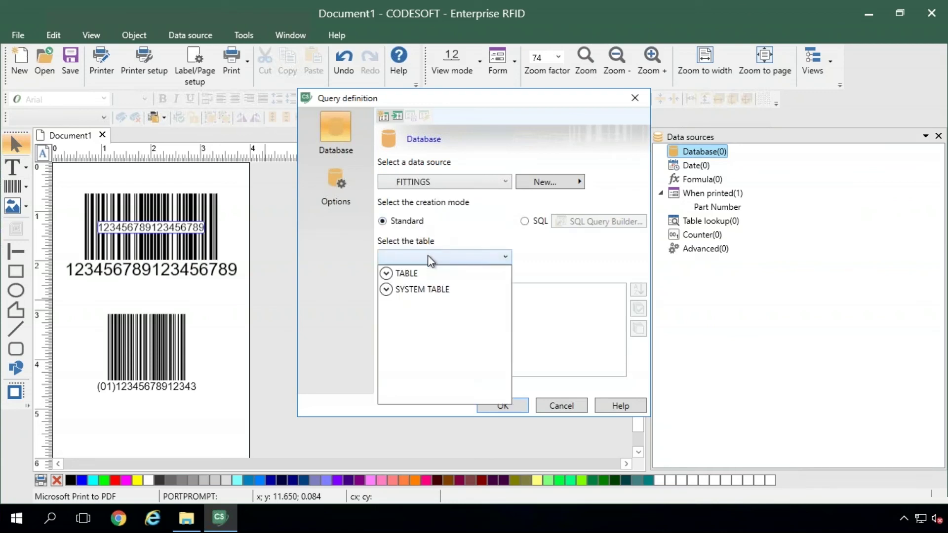
left_click(404, 272)
left_click(417, 289)
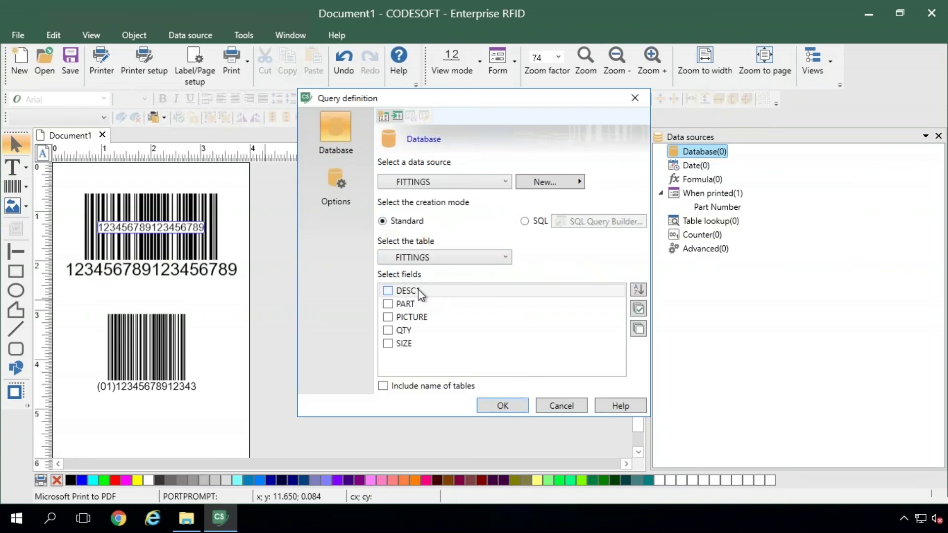
left_click(389, 304)
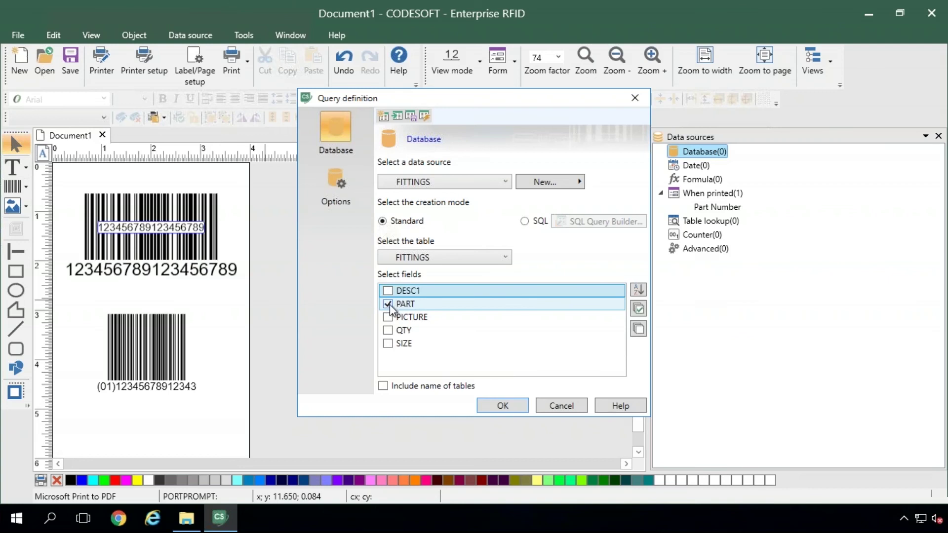
left_click(496, 400)
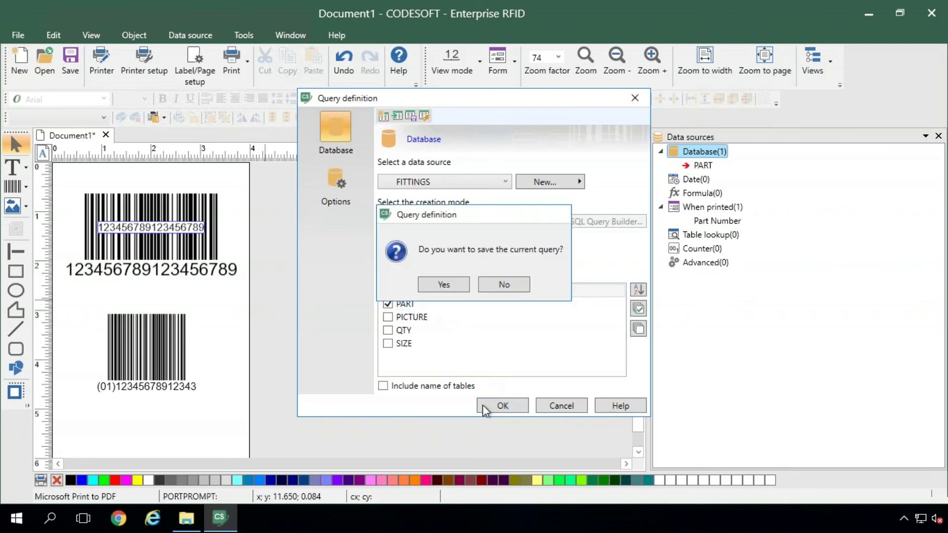
left_click(503, 284)
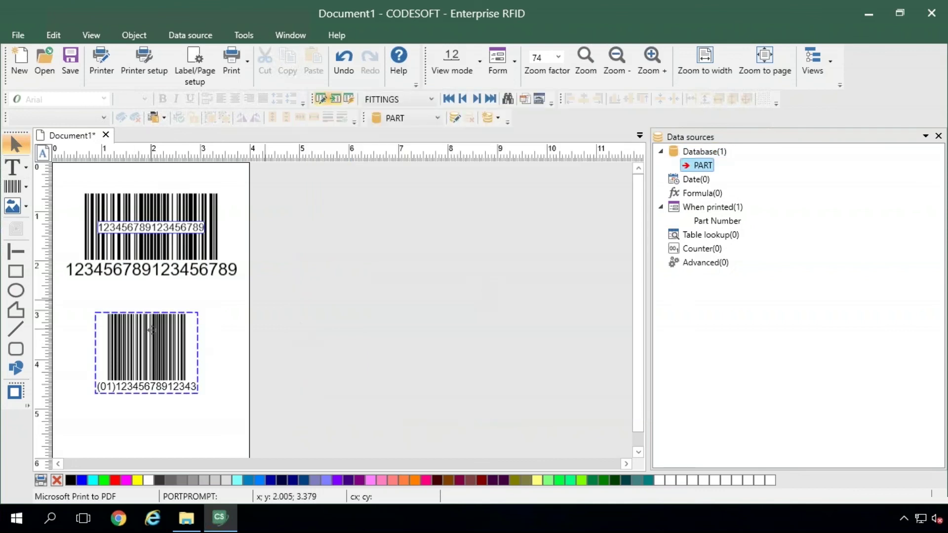
left_click_drag(148, 328, 146, 373)
left_click(691, 166)
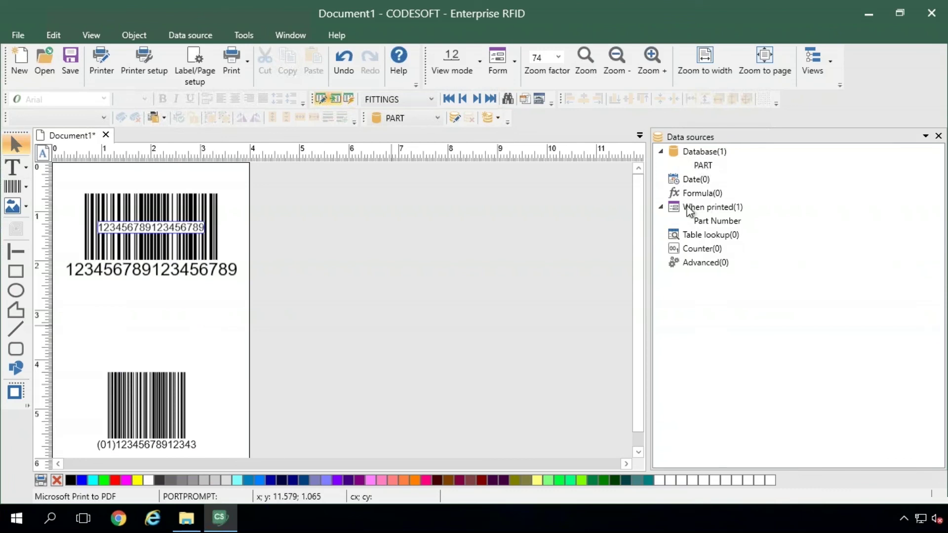
- Insert the PART database field as a barcode positioned between the two existing barcodes
left_click(701, 167)
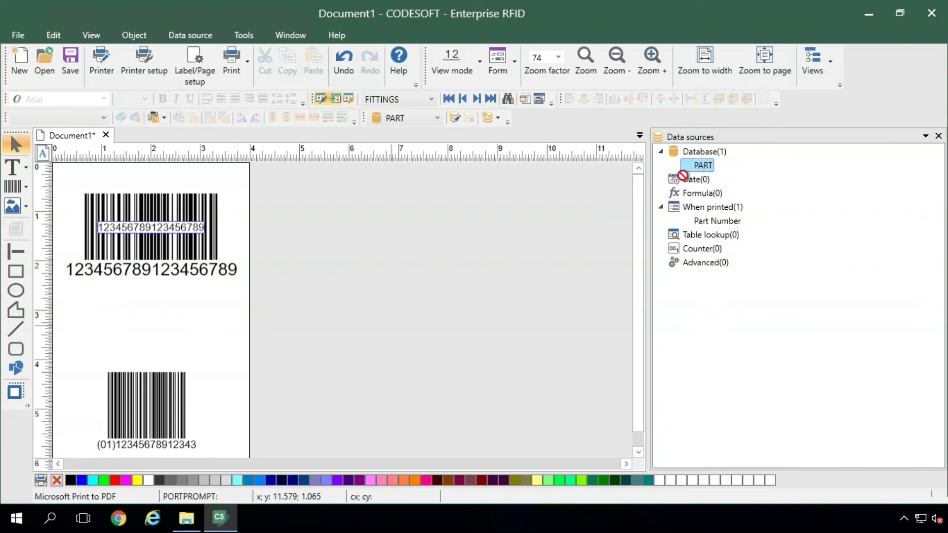
left_click_drag(198, 299, 129, 298)
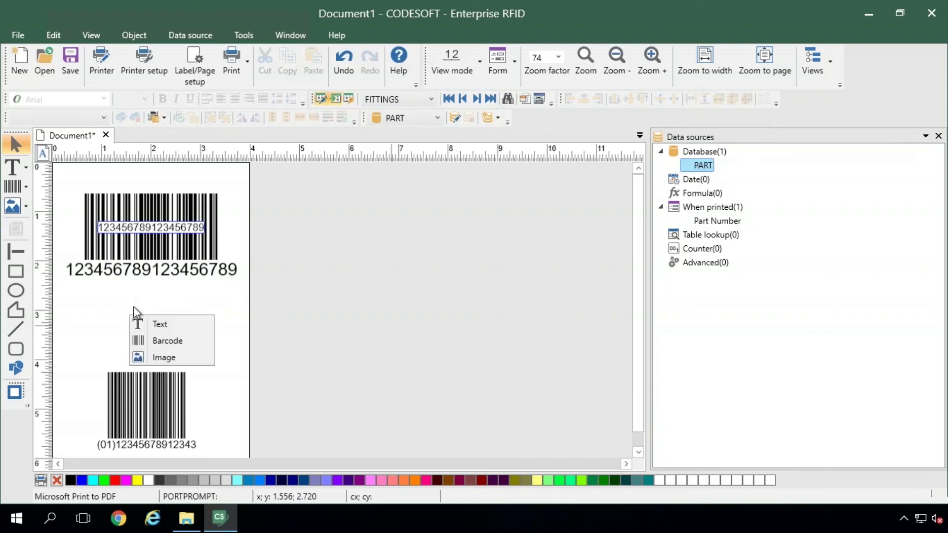
left_click(150, 336)
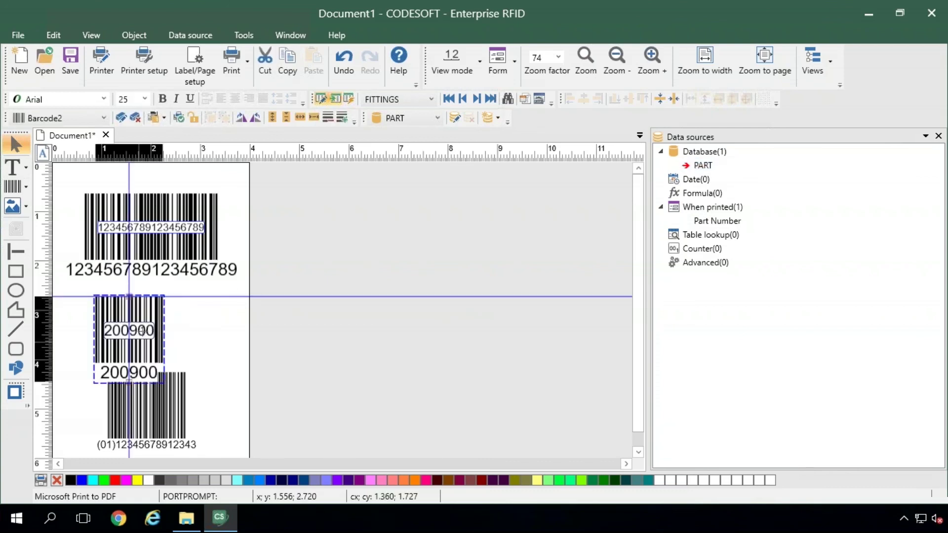
left_click_drag(154, 341, 176, 319)
left_click_drag(152, 274, 149, 278)
left_click(390, 176)
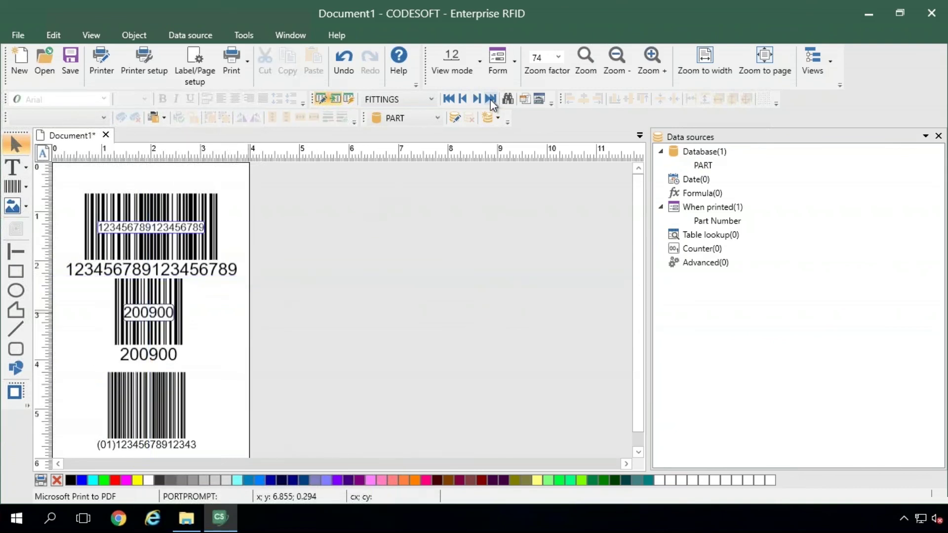
- Step forward through the database records, then go back to the first record, 200400
left_click(475, 100)
left_click(476, 100)
left_click(476, 100)
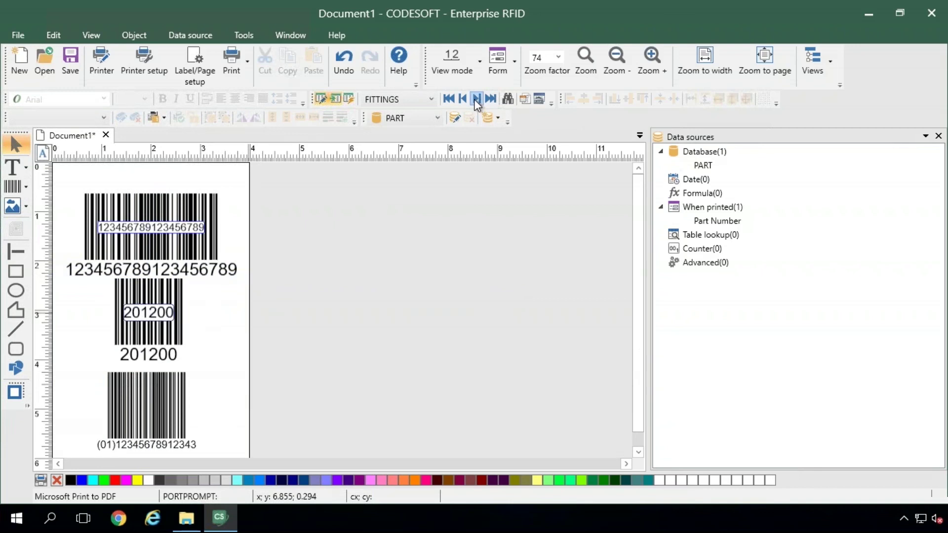
left_click(476, 100)
left_click(476, 99)
left_click(475, 99)
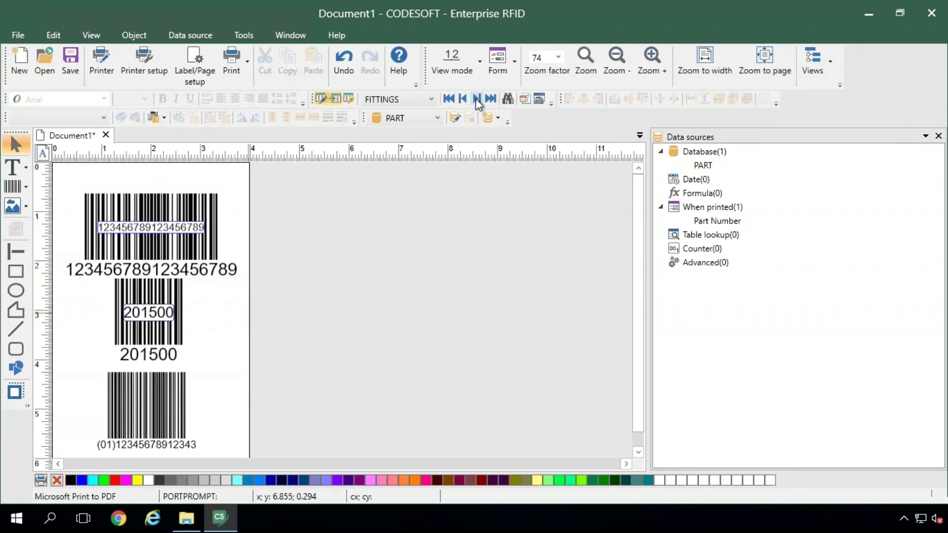
left_click(462, 100)
left_click(449, 101)
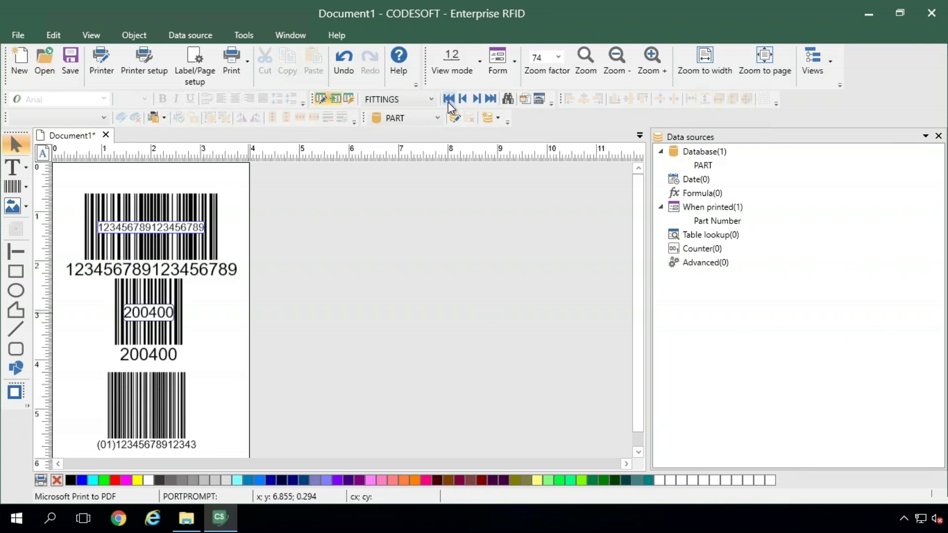
- Set printing to the selected records 1, 4, 7 and 10 (parts 200400, 200700, 201000, 201300)
left_click(233, 57)
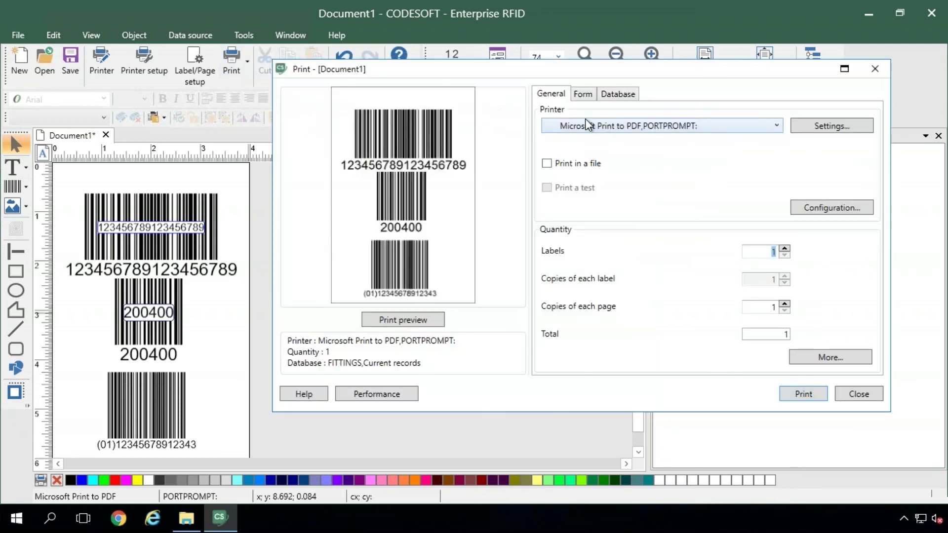
left_click(628, 101)
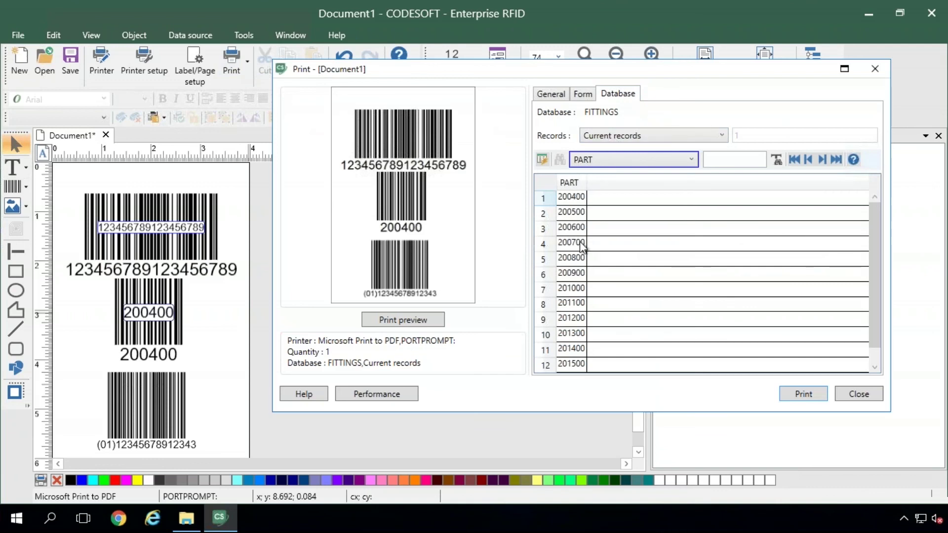
left_click(595, 136)
left_click(594, 150)
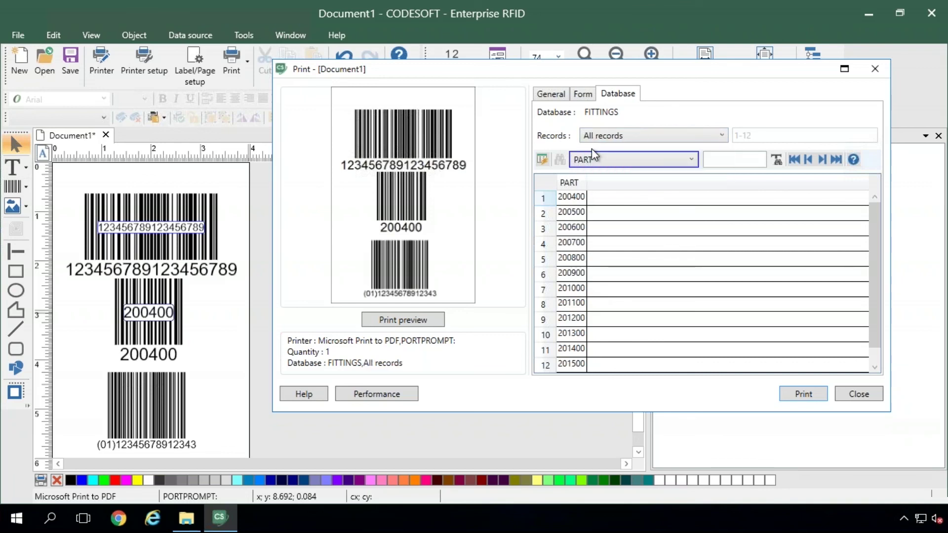
left_click(595, 135)
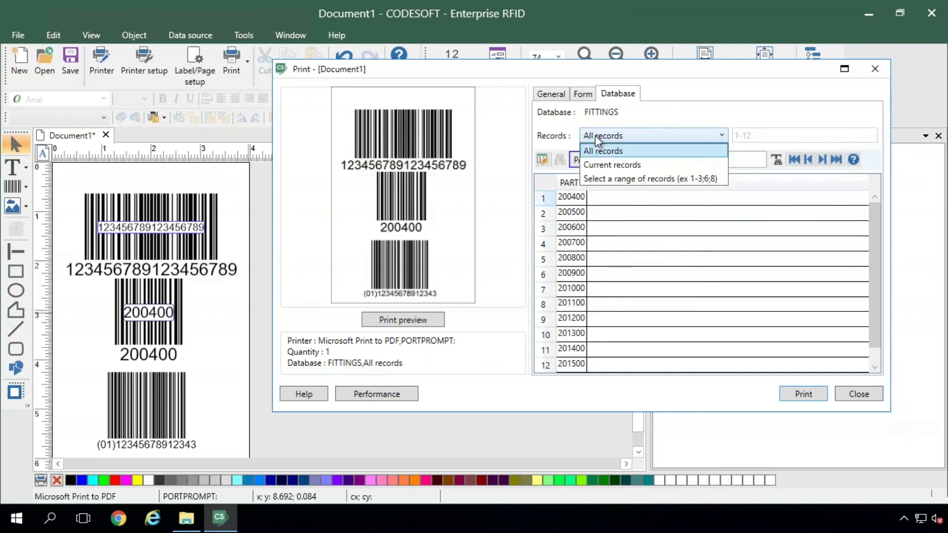
left_click(604, 177)
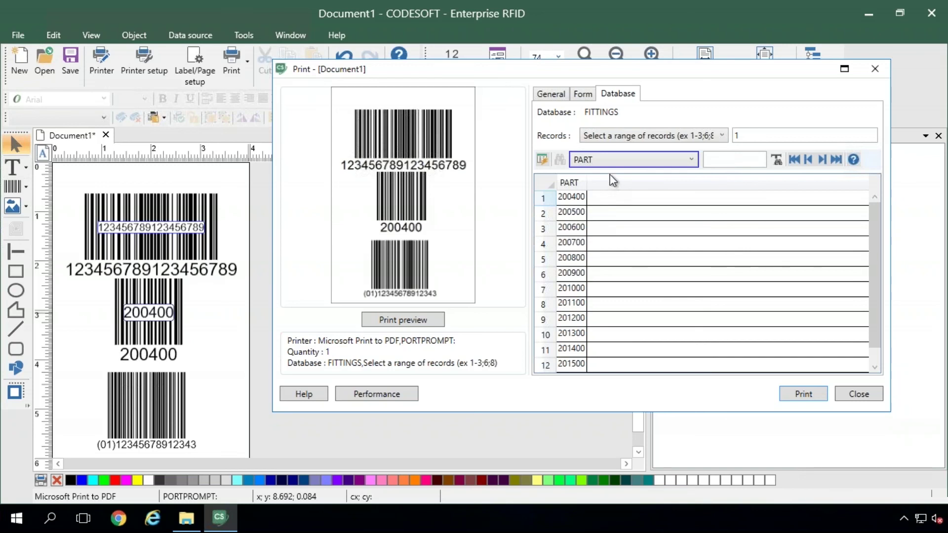
left_click(572, 197)
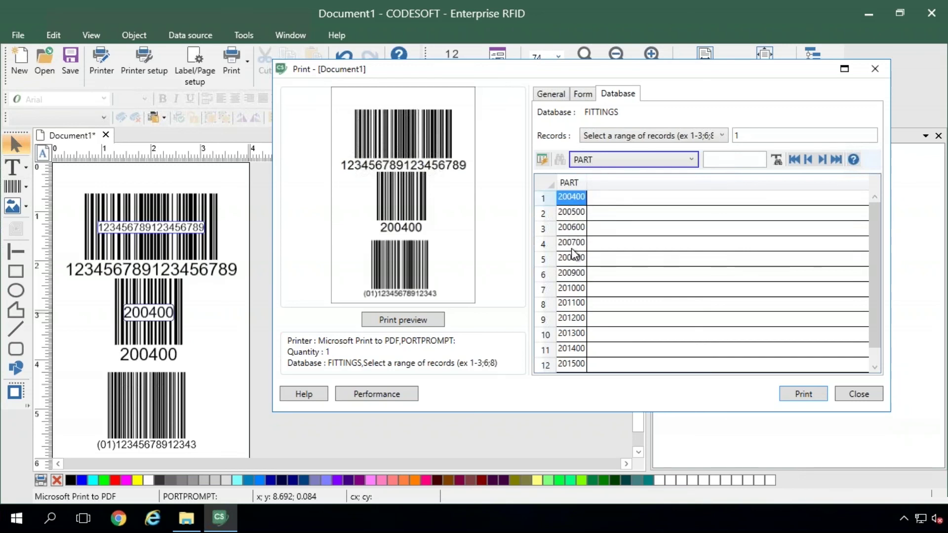
left_click(573, 243, "ctrl")
left_click(572, 289, "ctrl")
left_click(583, 334, "ctrl")
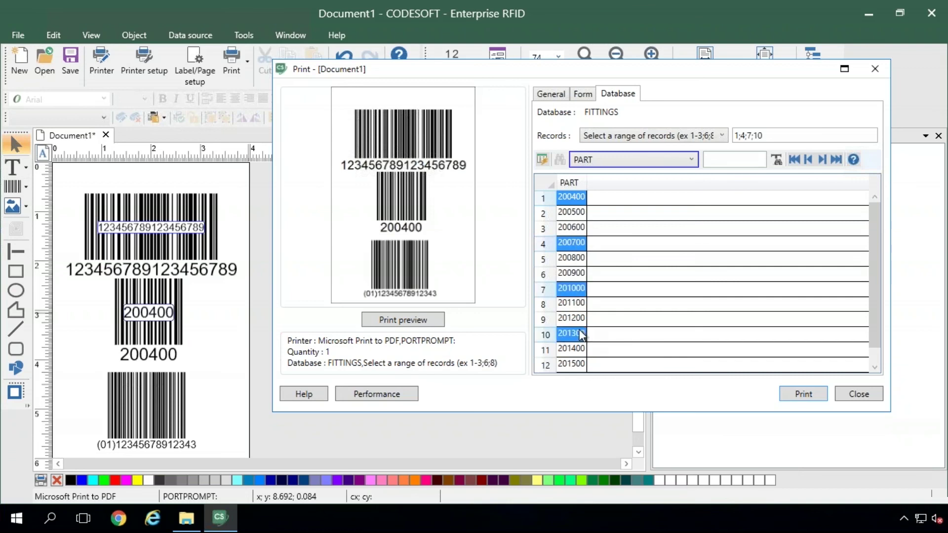
left_click(842, 394)
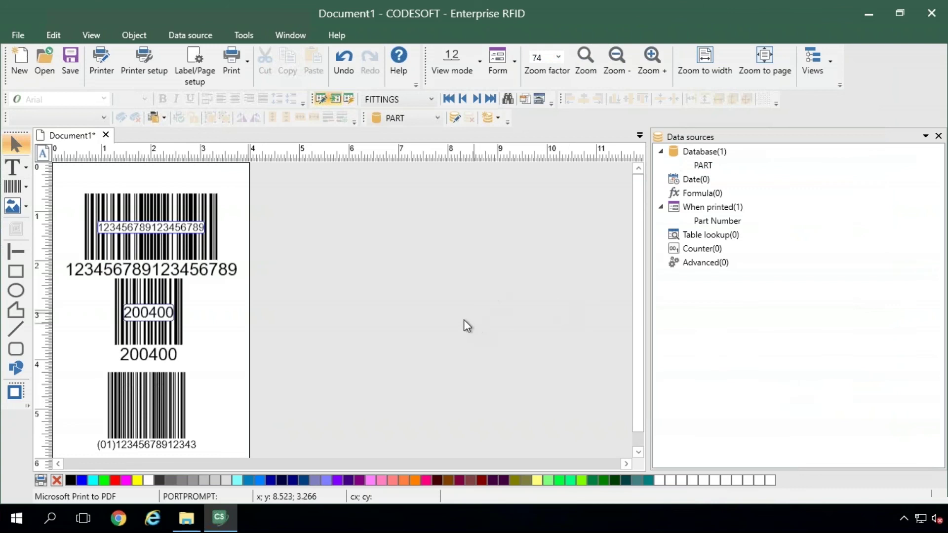